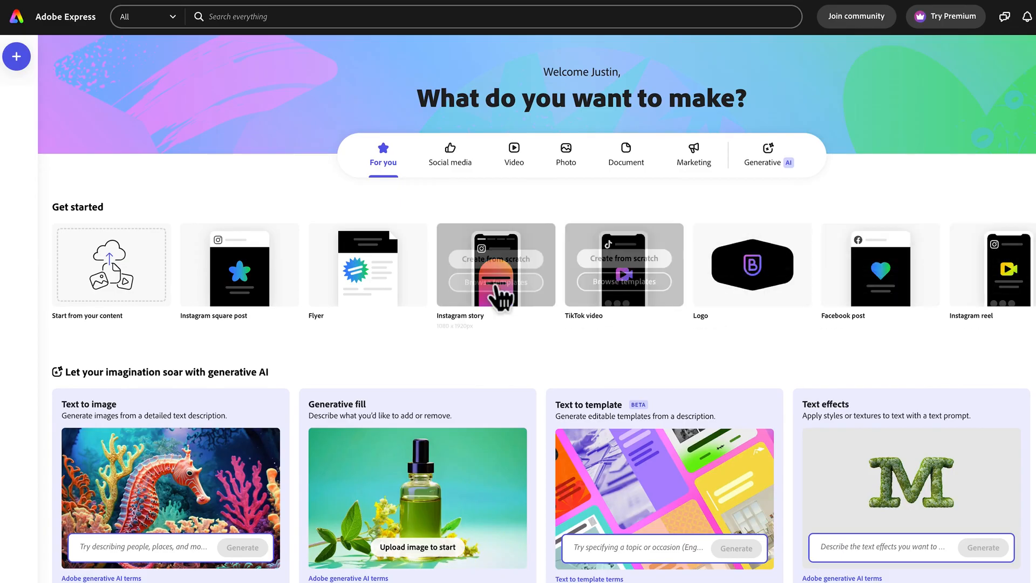
Browse the YouTube thumbnail templates and load the "A Day in the Life of a Chef" template onto the page.
scroll(640, 302, "right", 1)
scroll(642, 305, "right", 5)
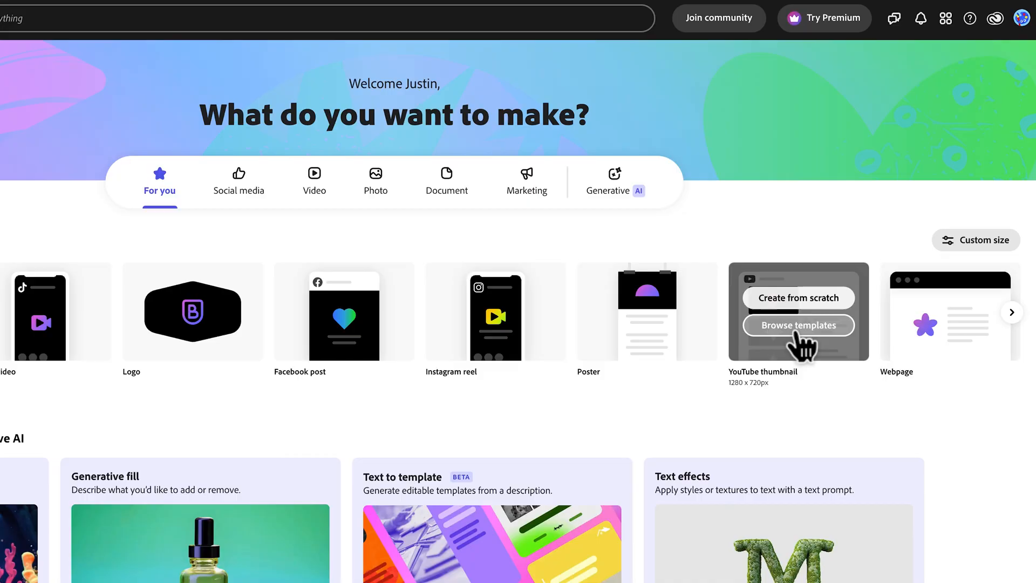
left_click(795, 327)
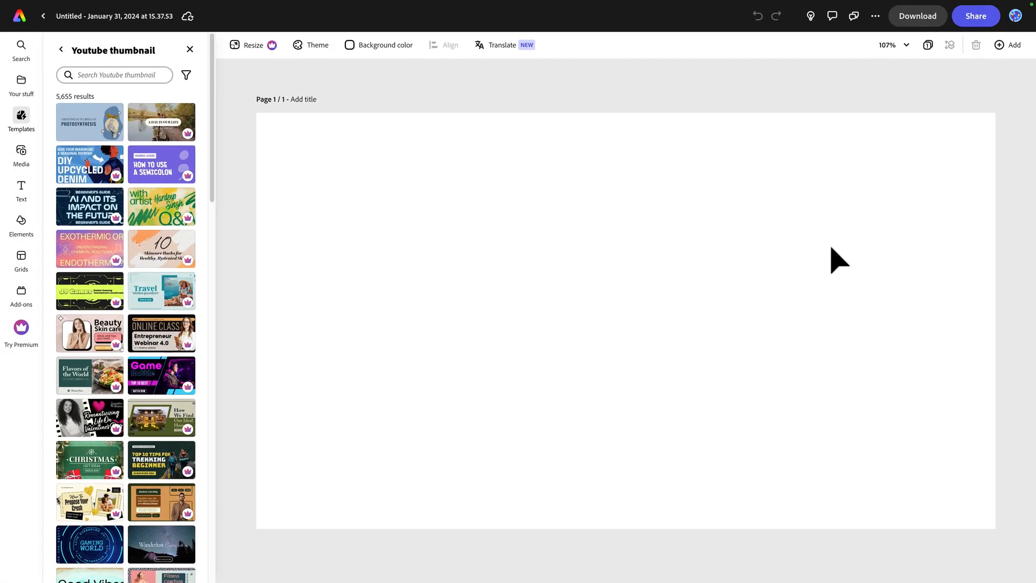
left_click_drag(212, 120, 242, 363)
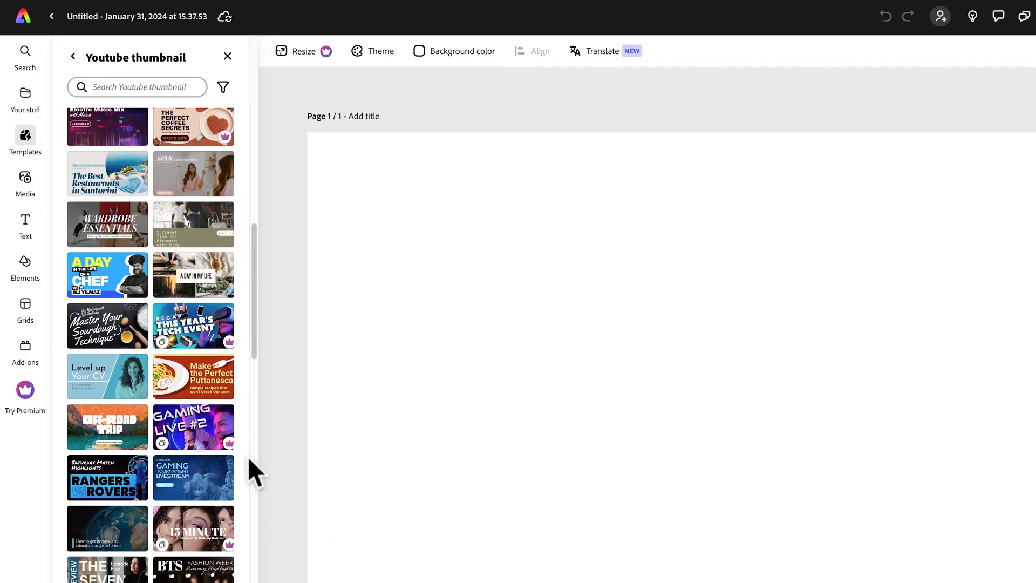
left_click(107, 278)
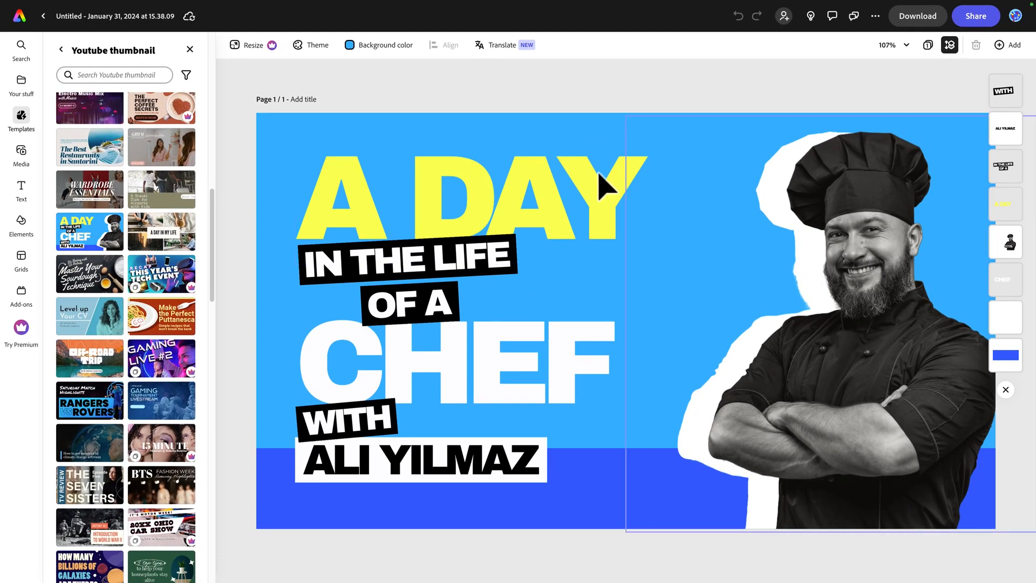
Shift the "A DAY" text slightly up and "IN THE LIFE OF A" slightly right, and delete the chef photo.
left_click_drag(578, 209, 574, 173)
mouse_move(492, 273)
left_mouse_down()
mouse_move(562, 273)
mouse_move(494, 265)
mouse_move(510, 267)
left_mouse_up()
left_click(831, 271)
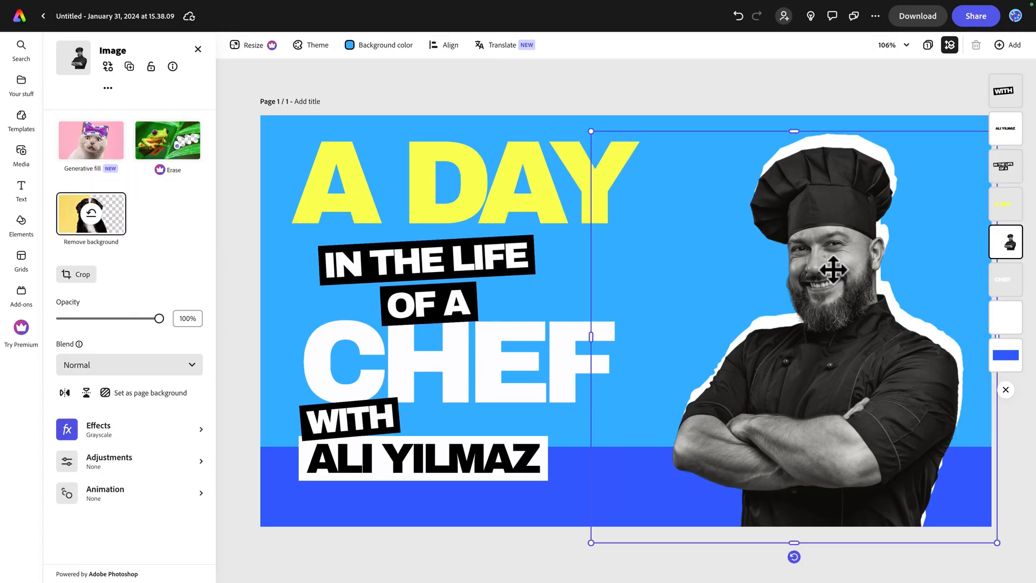
key("Delete")
Replace the yellow "A DAY" heading with the text "EASY".
left_click(421, 193)
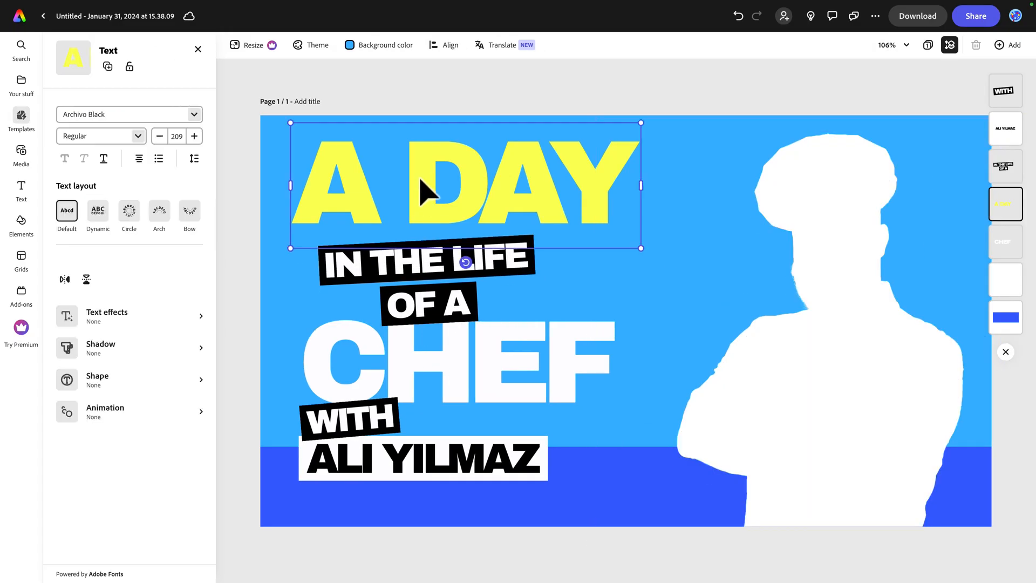
left_click(419, 179)
type("J")
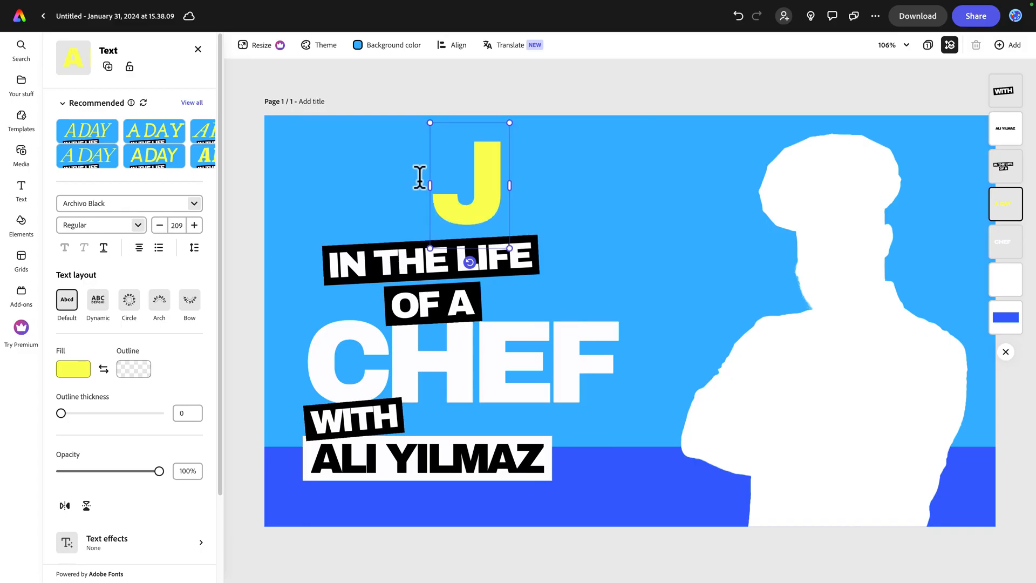
key("BackSpace")
type("EASY")
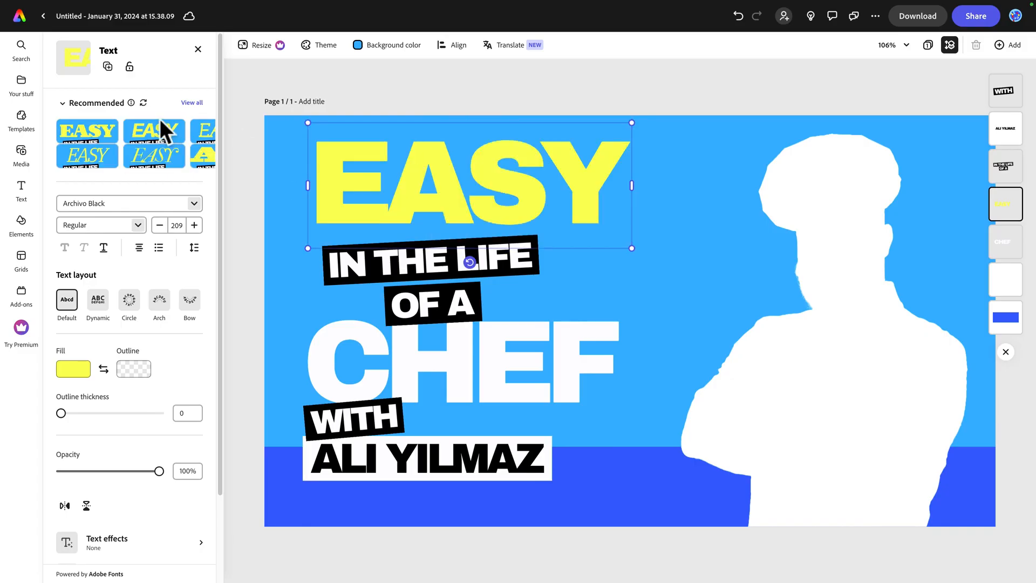
Return to the home page and create a new custom-size file, 1920 px wide and 1080 px high.
left_click(43, 17)
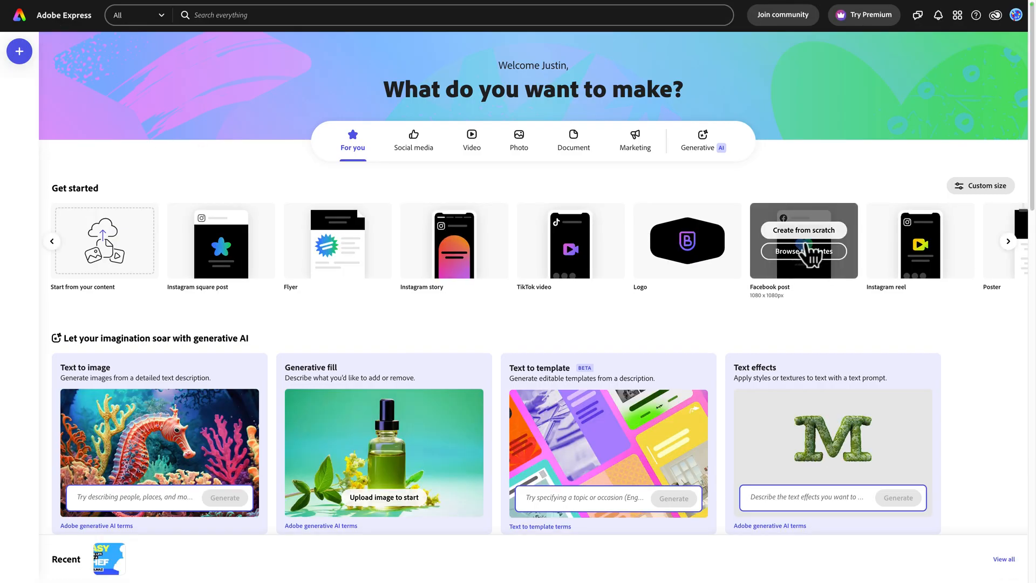
scroll(805, 254, "right", 5)
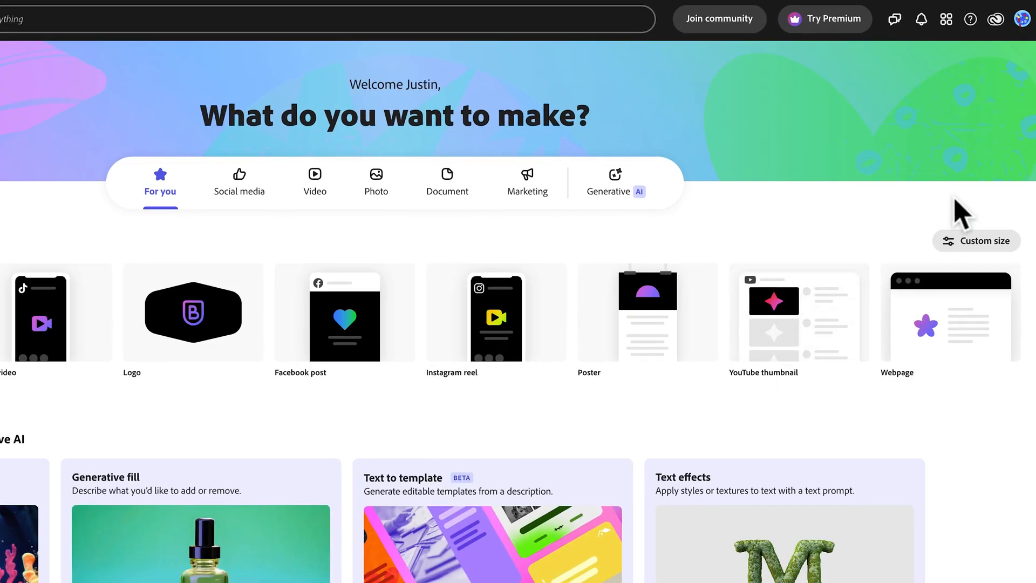
left_click(971, 241)
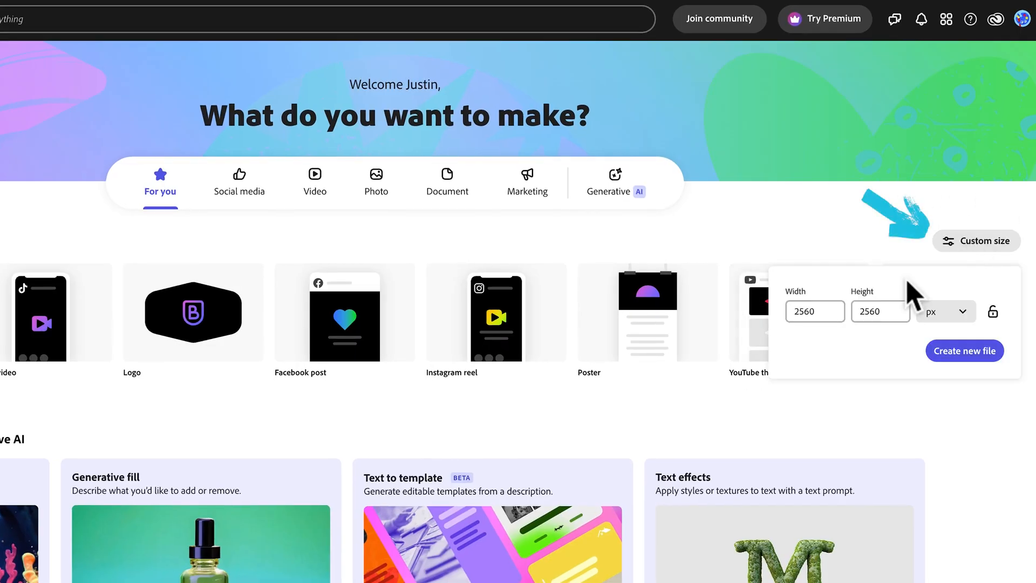
left_click(784, 311)
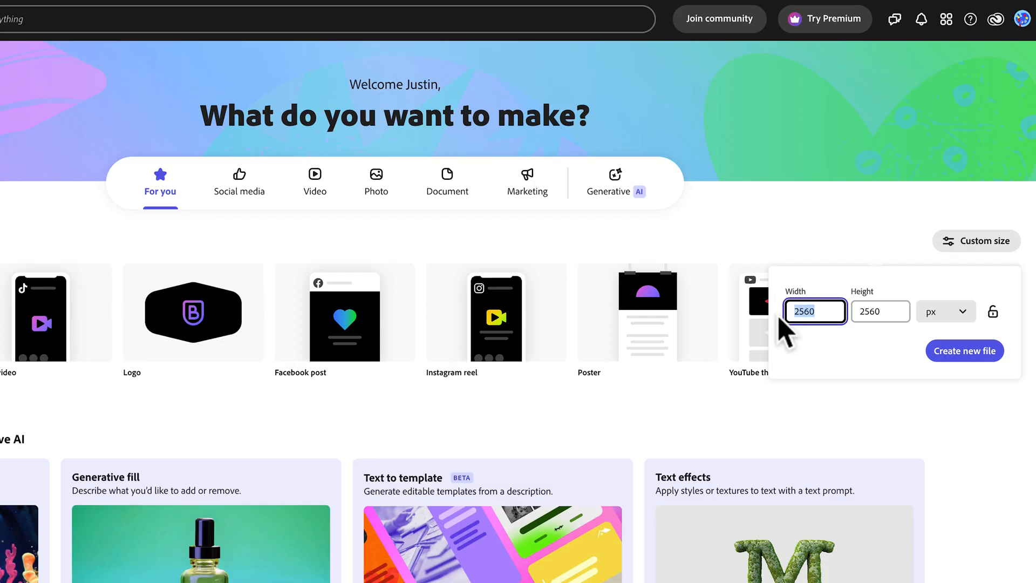
type("1920")
key("Tab")
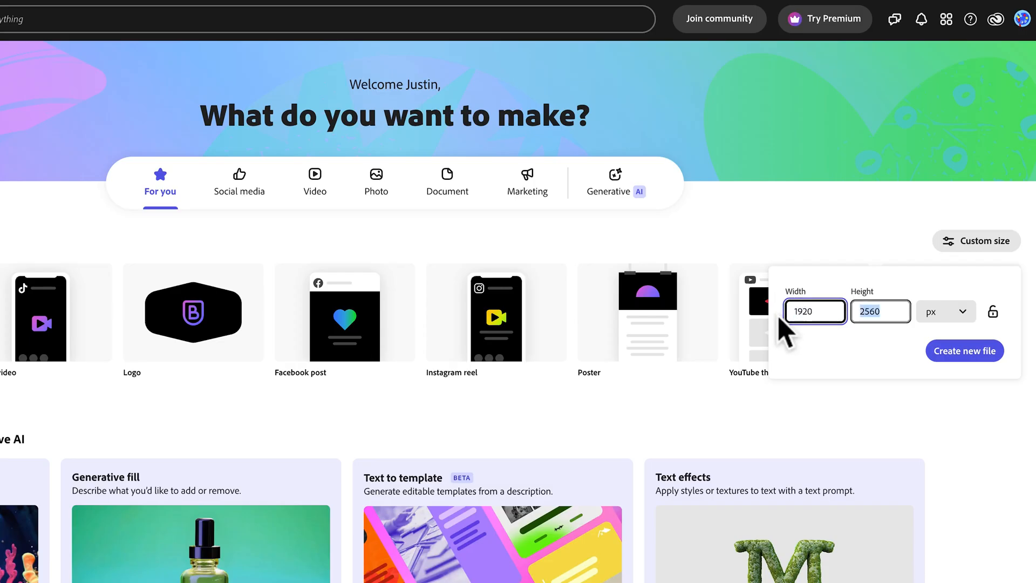
type("1080")
left_click(975, 352)
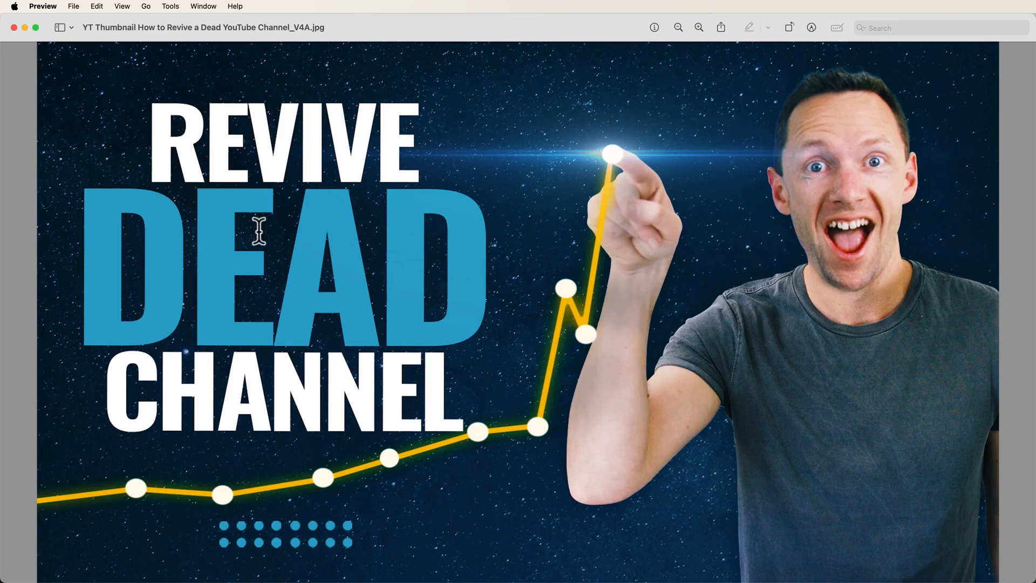
Close the reference thumbnail in Preview, switch to Adobe Express and add the black starfield photo from a photo search for "space".
left_click(14, 27)
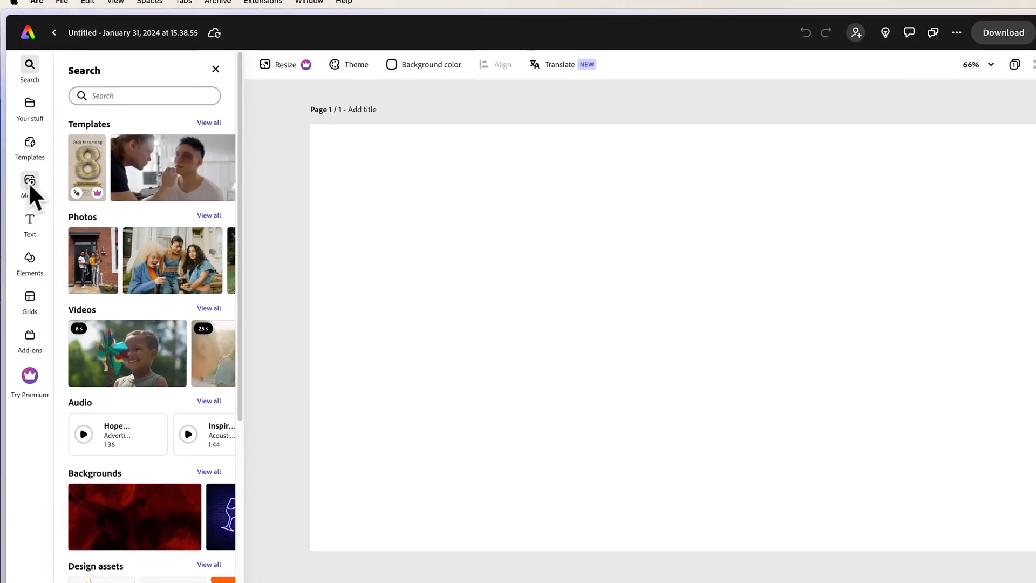
left_click(28, 171)
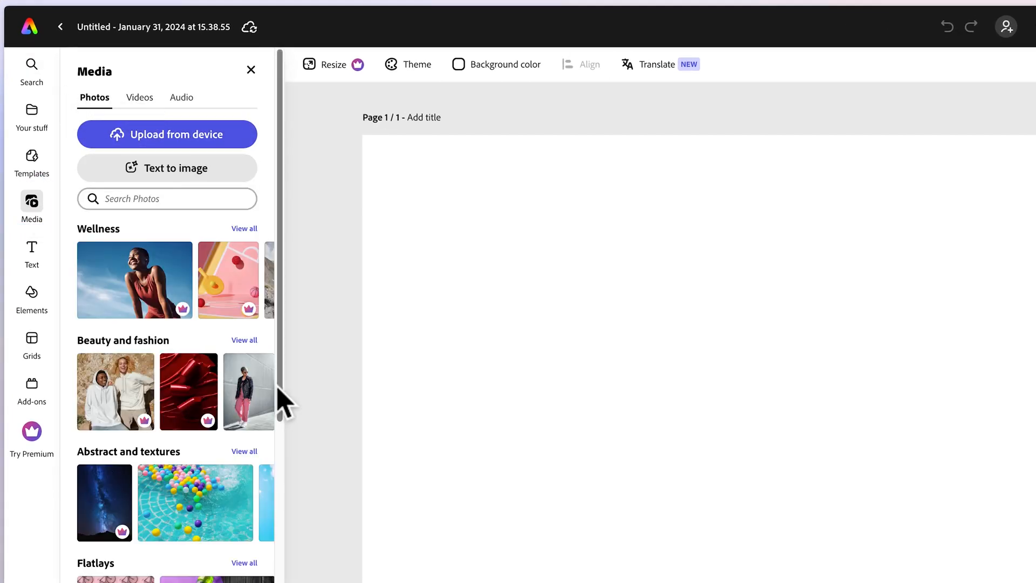
mouse_move(233, 368)
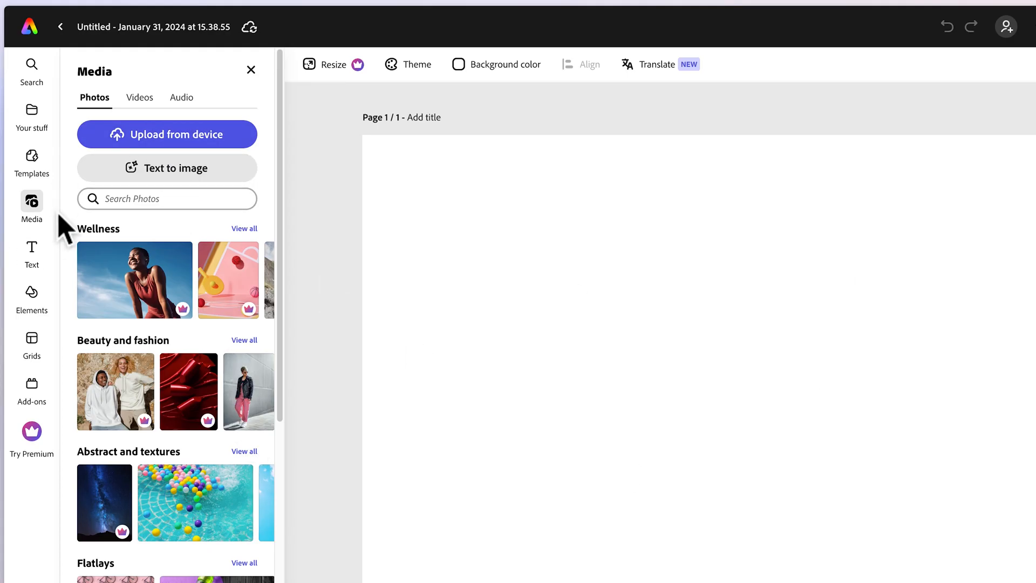
left_click_drag(281, 259, 295, 313)
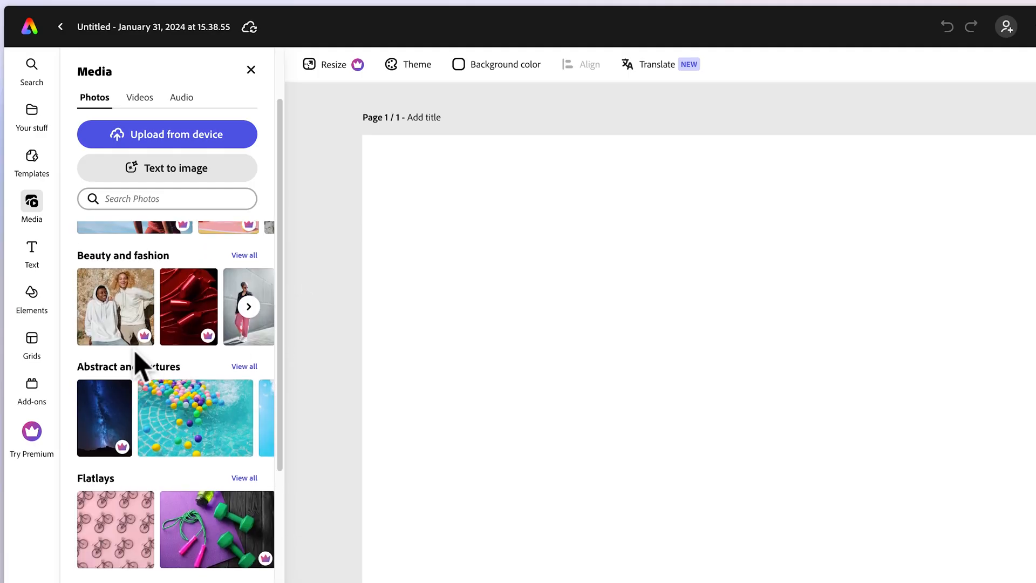
mouse_move(145, 336)
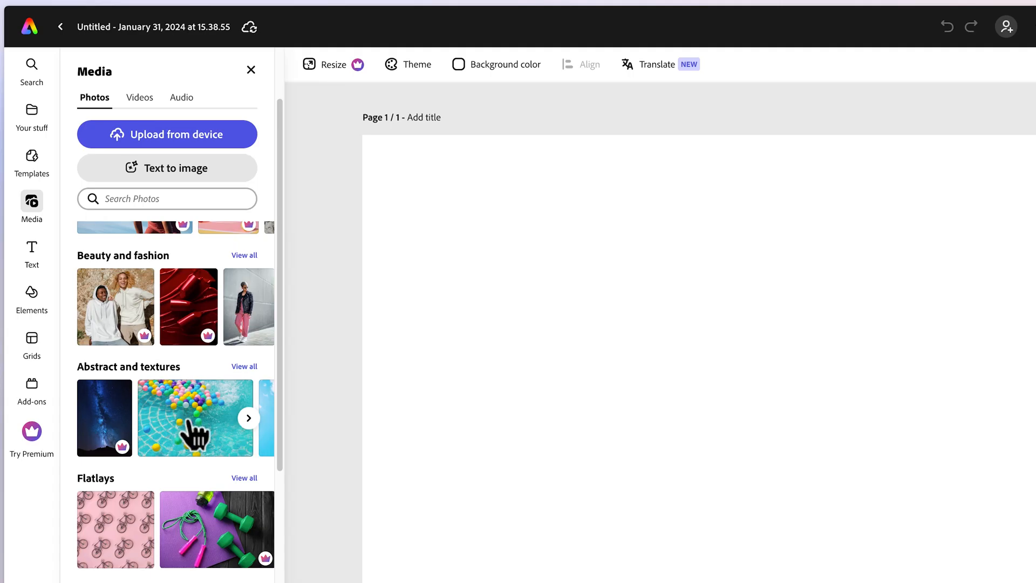
left_click(100, 201)
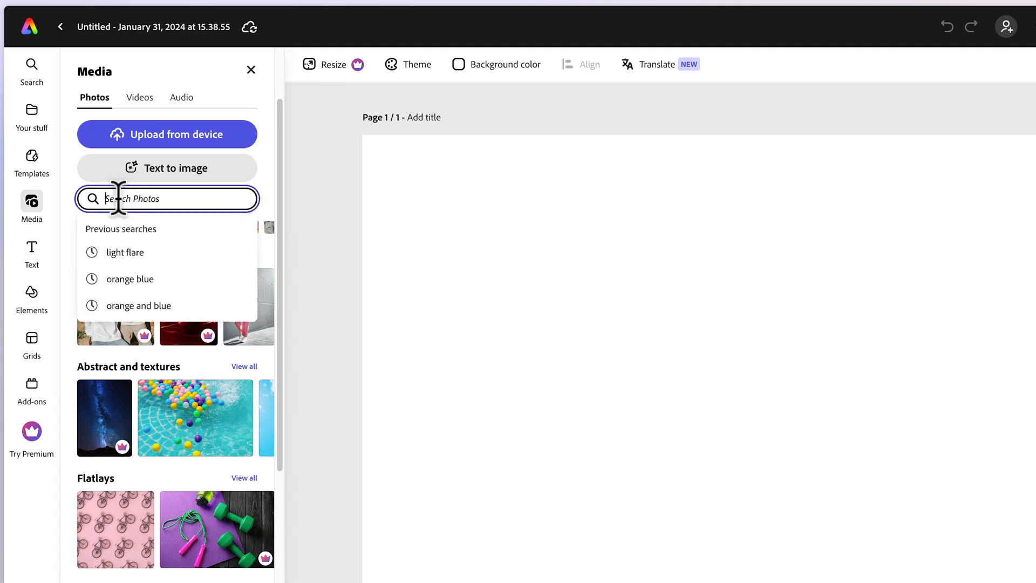
type("space")
key("Return")
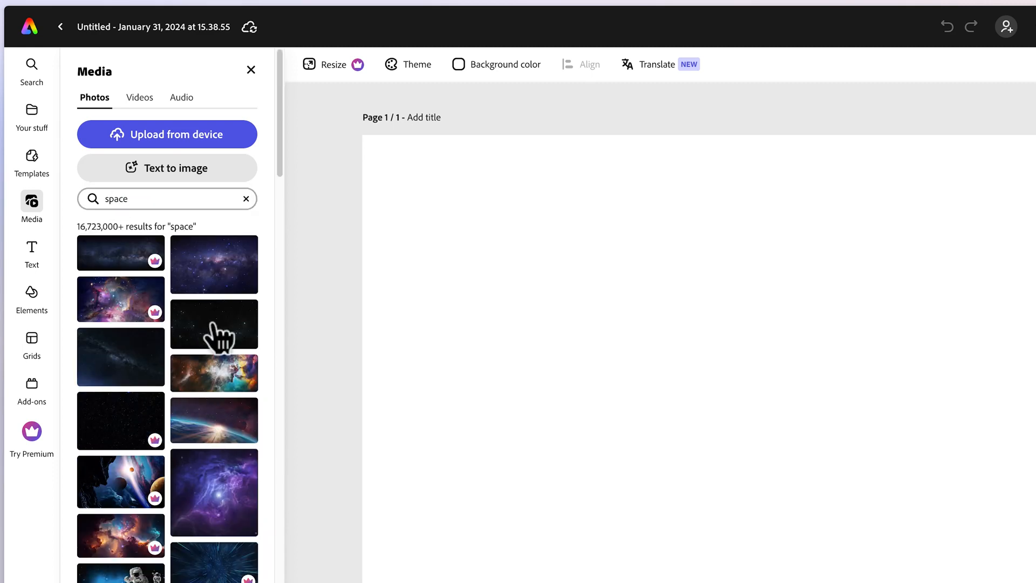
left_click(232, 340)
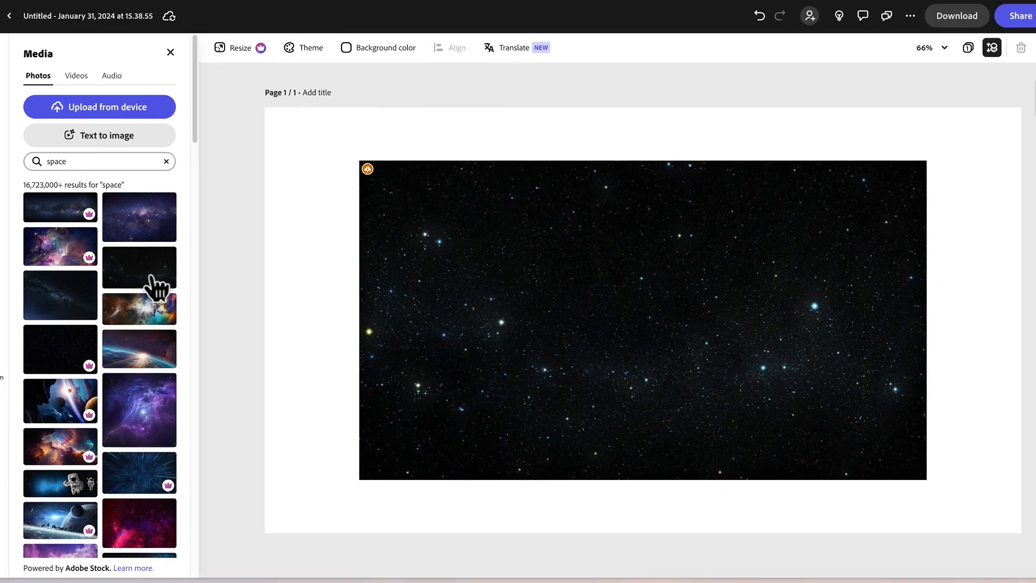
Try a dark blue starfield photo from the "space" results on top of the first one and delete it.
scroll(134, 504, "down", 15)
scroll(132, 510, "down", 8)
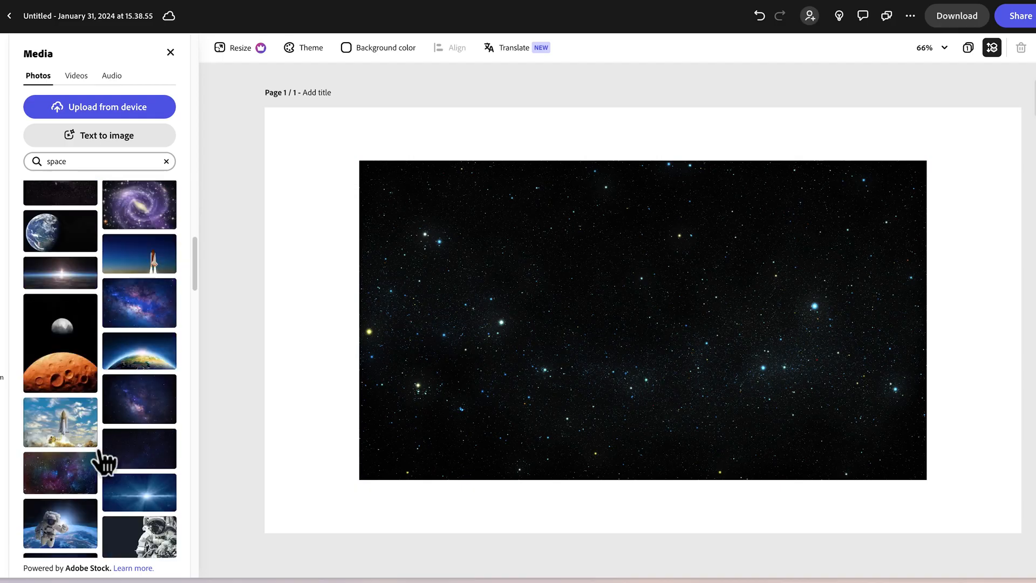
scroll(108, 459, "down", 1)
left_click(158, 440)
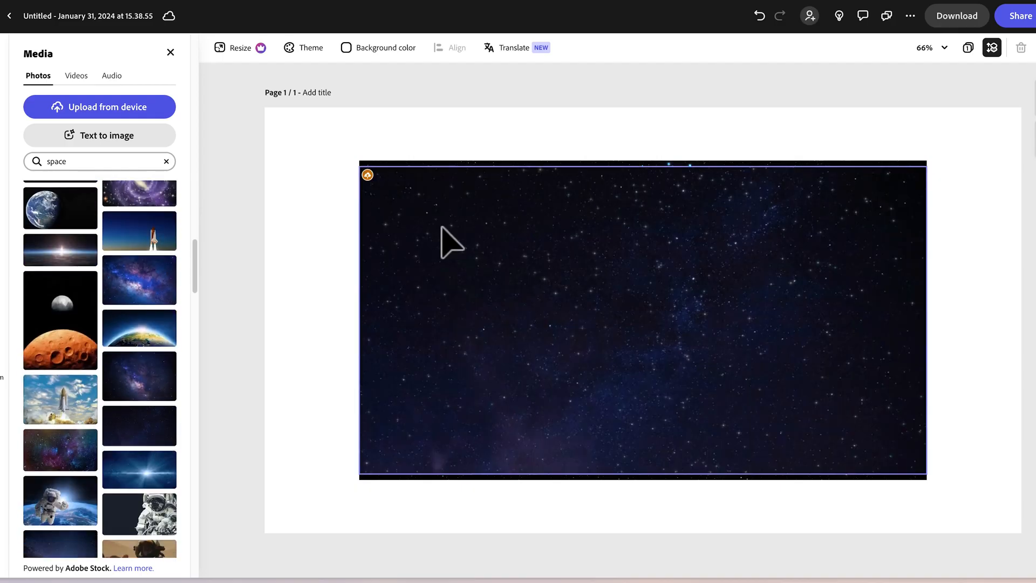
left_click(492, 247)
left_click_drag(493, 248, 514, 293)
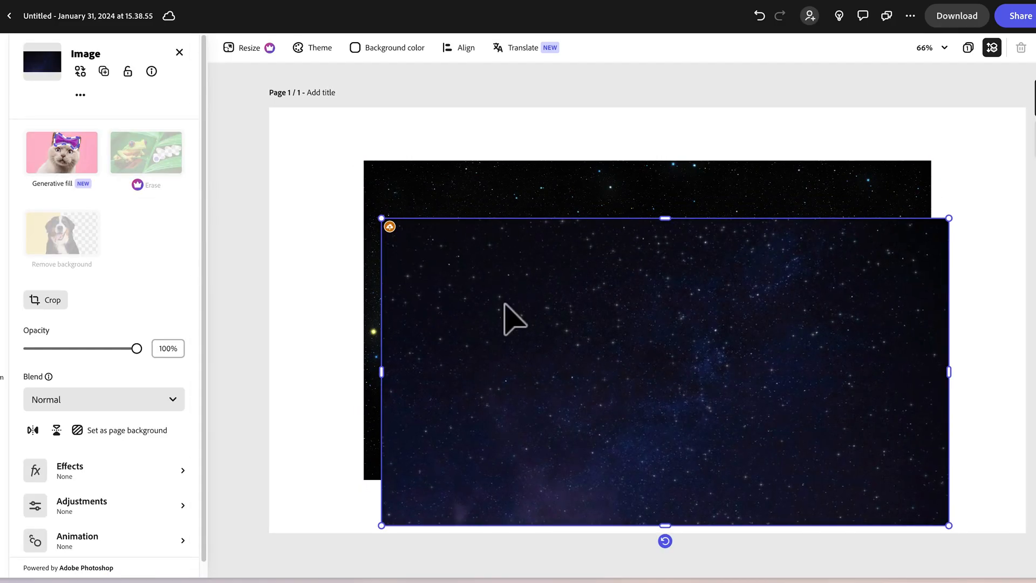
key("Delete")
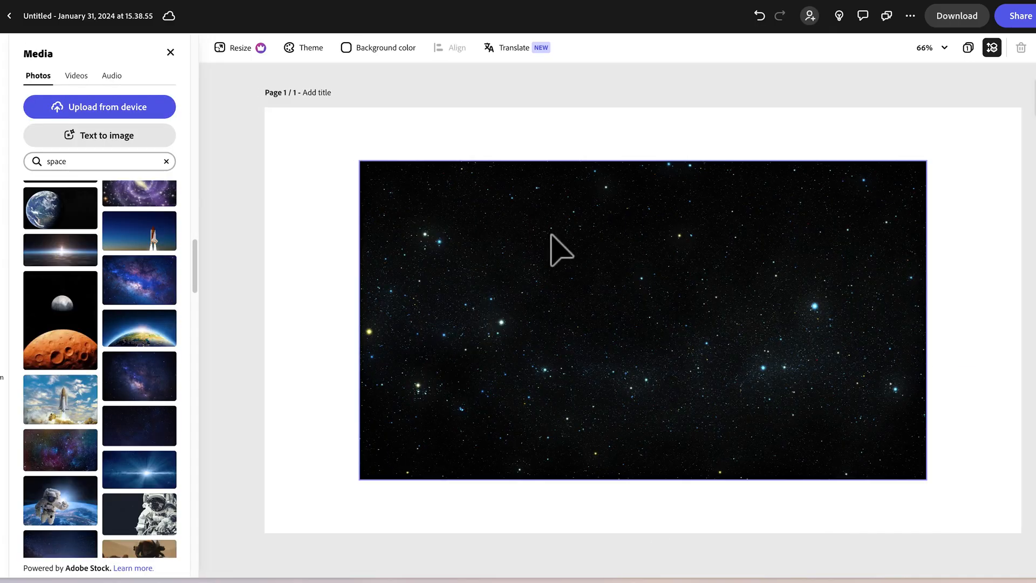
Enlarge the black starfield photo from two opposite corners until it fills the whole page.
left_click(561, 249)
left_click_drag(365, 161, 269, 108)
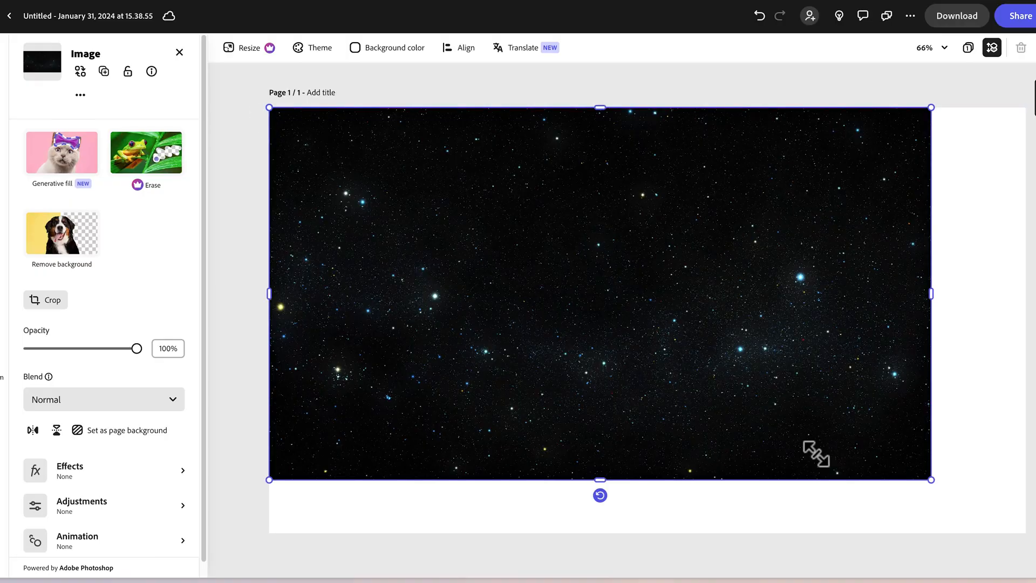
left_click_drag(932, 480, 1026, 533)
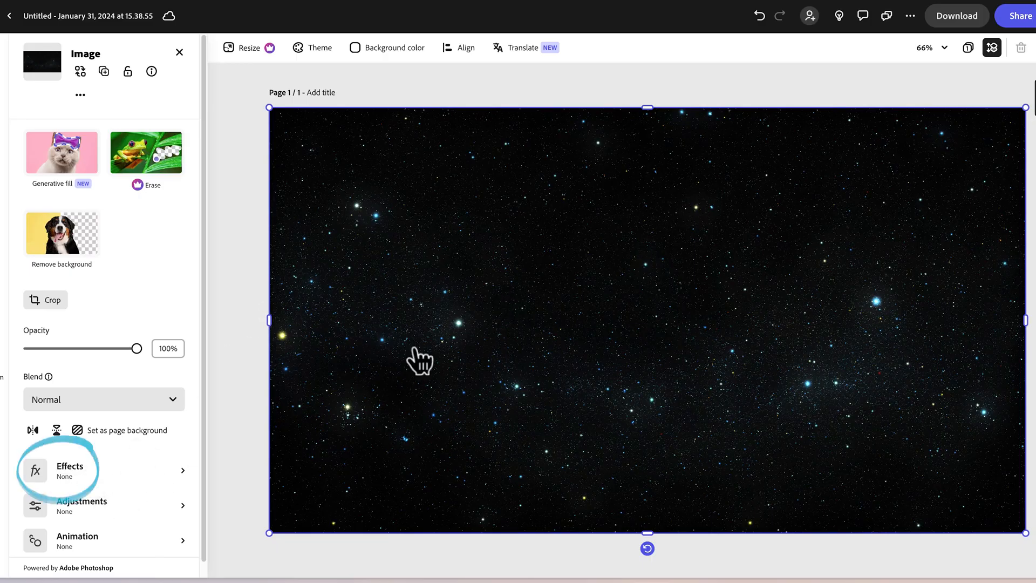
Try the Colorize effect and the blue duotones on the starfield photo, and apply the black-and-green duotone preset.
left_click(79, 473)
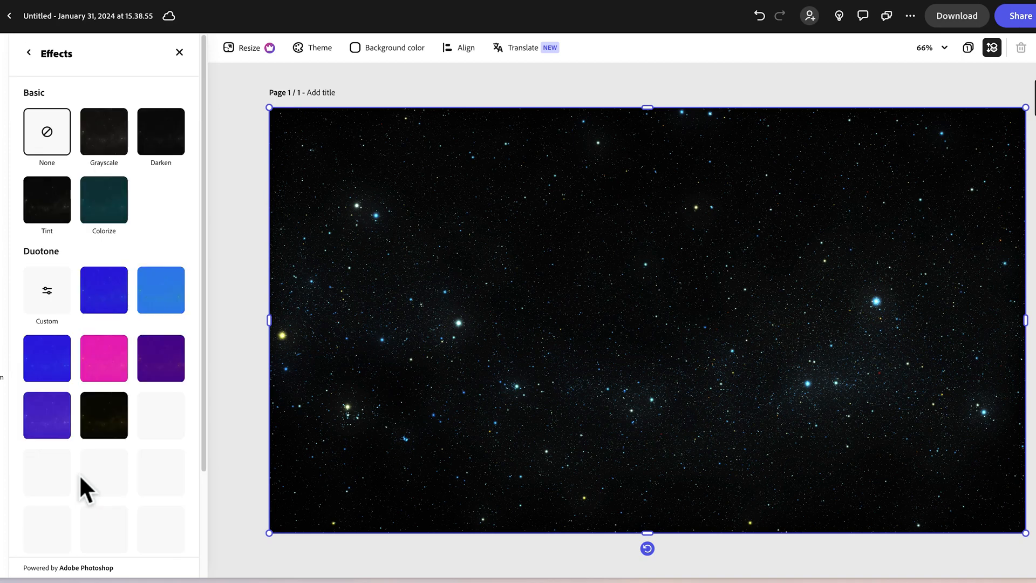
left_click_drag(206, 249, 211, 421)
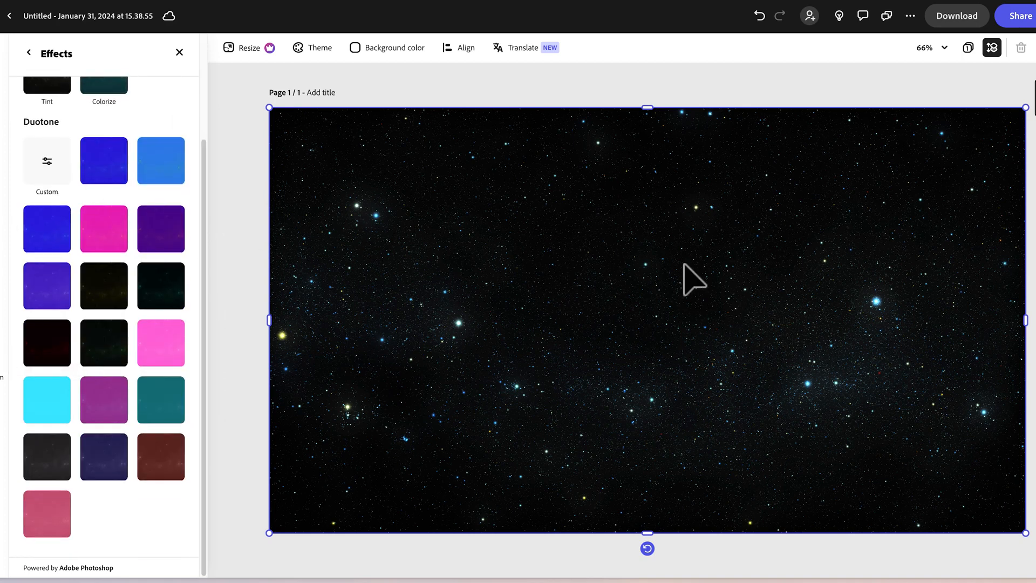
scroll(131, 162, "up", 3)
left_click(105, 164)
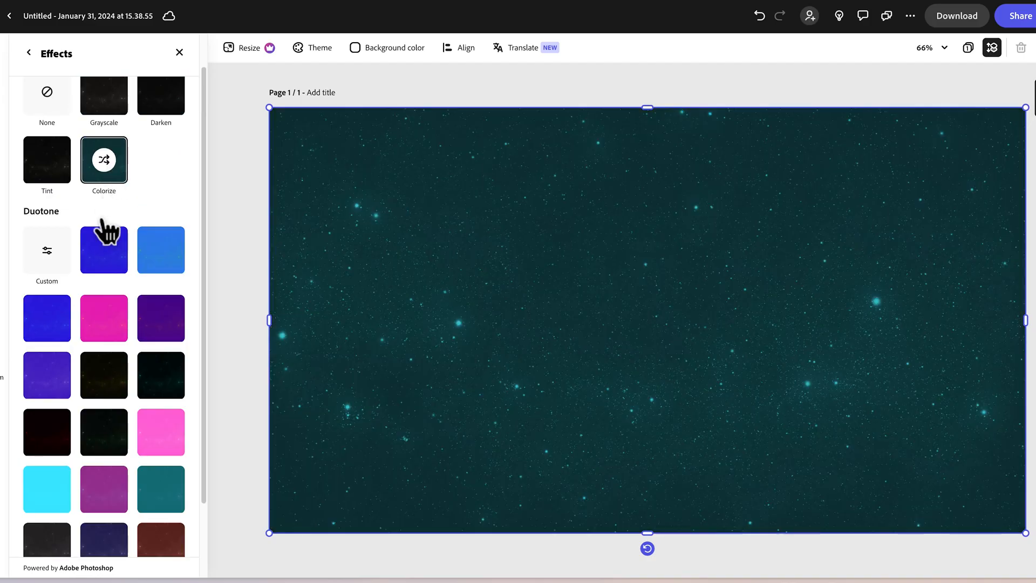
left_click(104, 262)
left_click(172, 265)
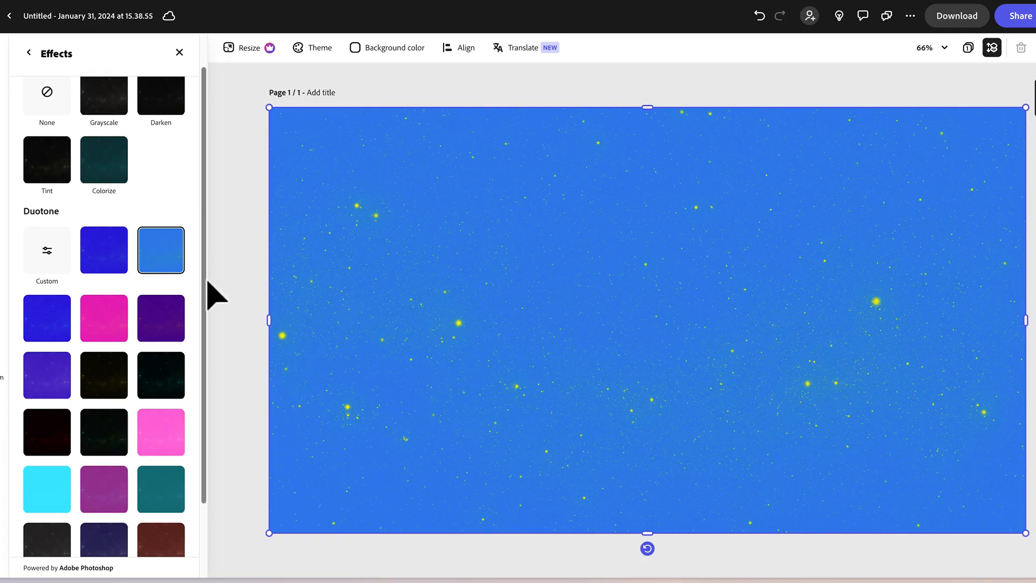
left_click(142, 380)
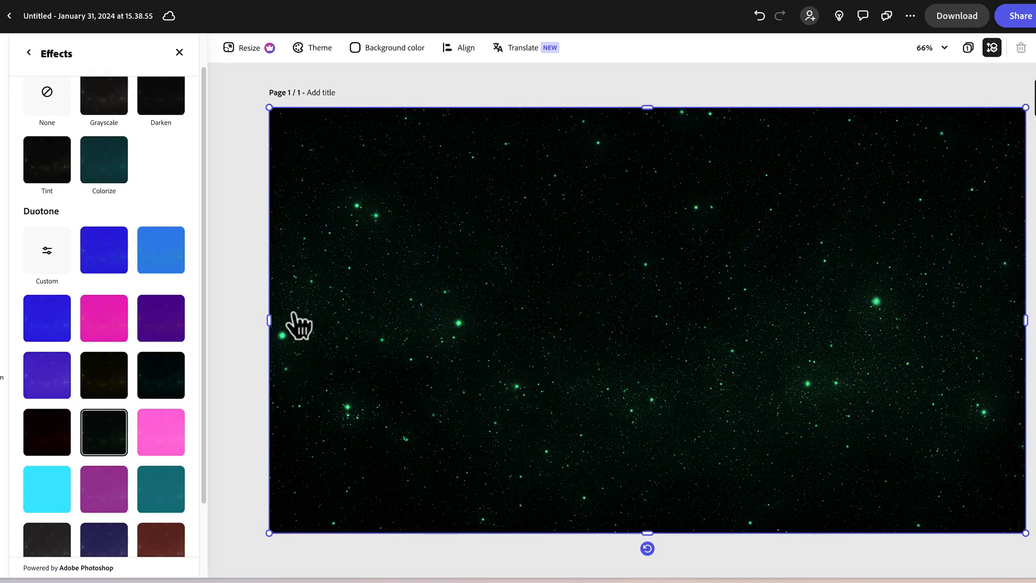
Customize the starfield photo's duotone by setting its highlights color to white.
left_click(61, 255)
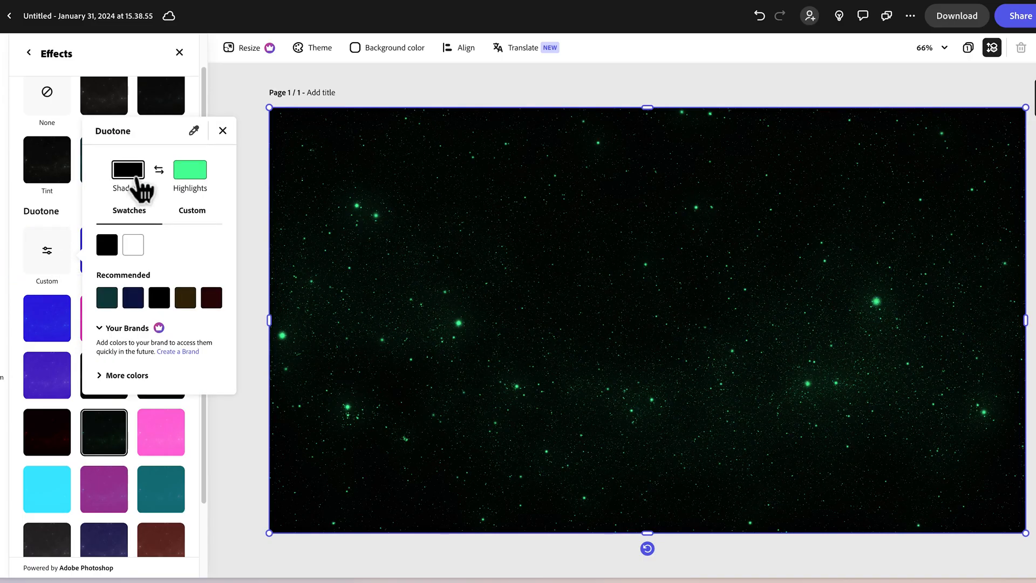
left_click(200, 180)
left_click(133, 245)
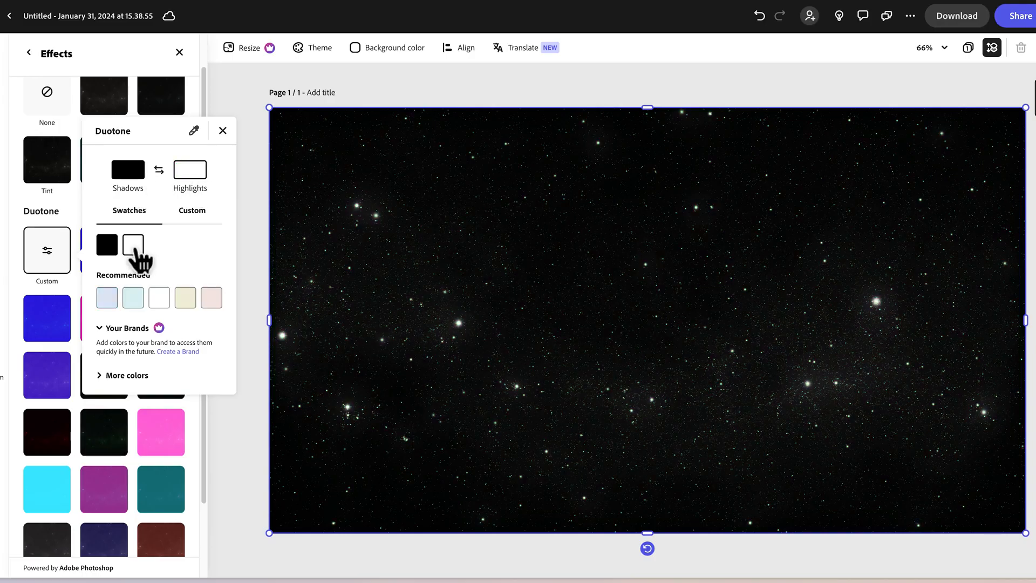
Set the starfield photo's duotone highlights to the recommended pale cyan and its shadows to dark navy #060C2E.
left_click(129, 303)
left_click(132, 176)
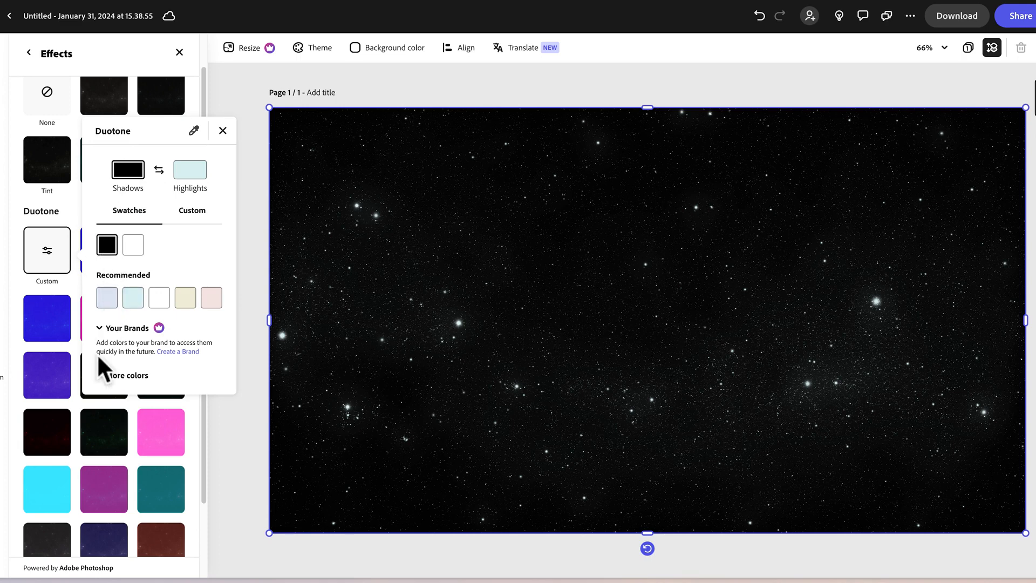
left_click(105, 374)
scroll(162, 367, "down", 5)
left_click(211, 173)
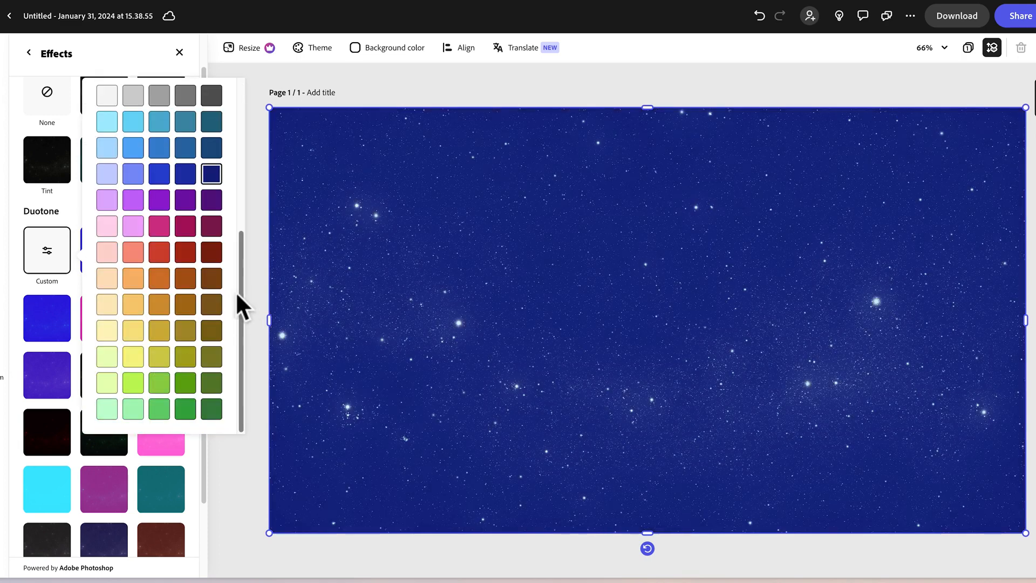
left_click_drag(243, 278, 254, 153)
left_click(189, 135)
left_click_drag(205, 265, 207, 294)
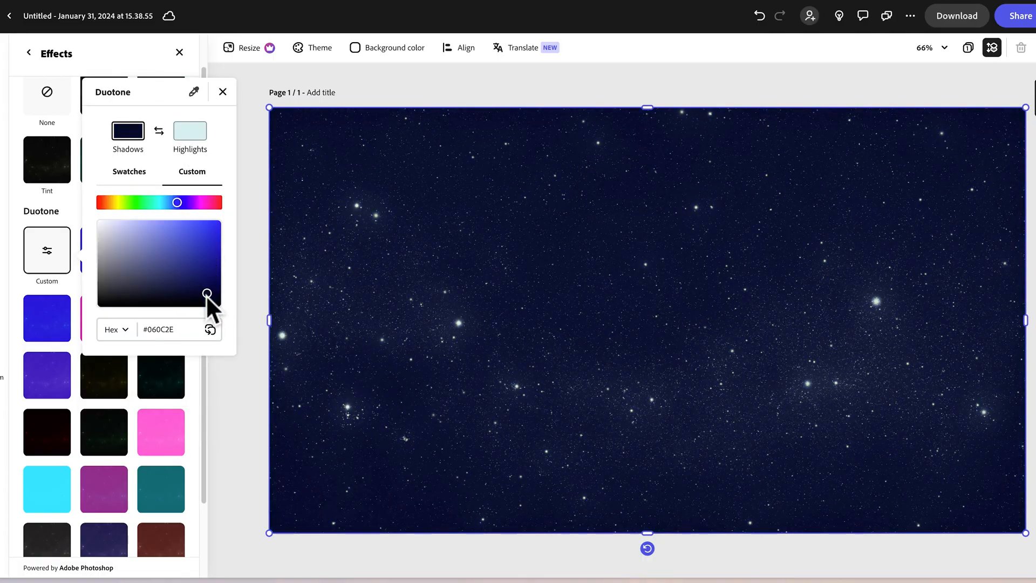
left_click(222, 93)
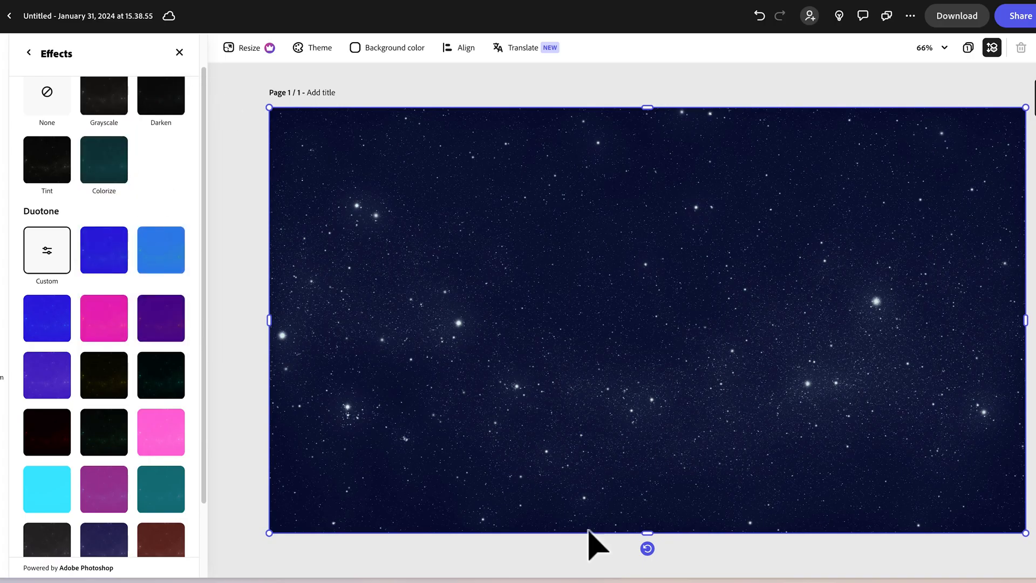
Generate a square (1:1) Art image from the text prompt "shooting star".
scroll(81, 181, "up", 1)
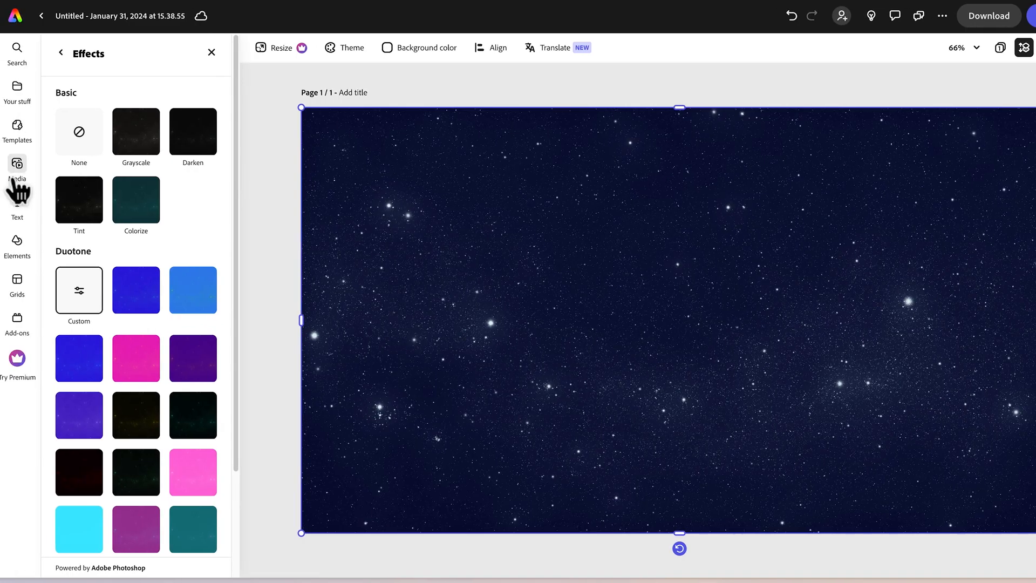
left_click(30, 170)
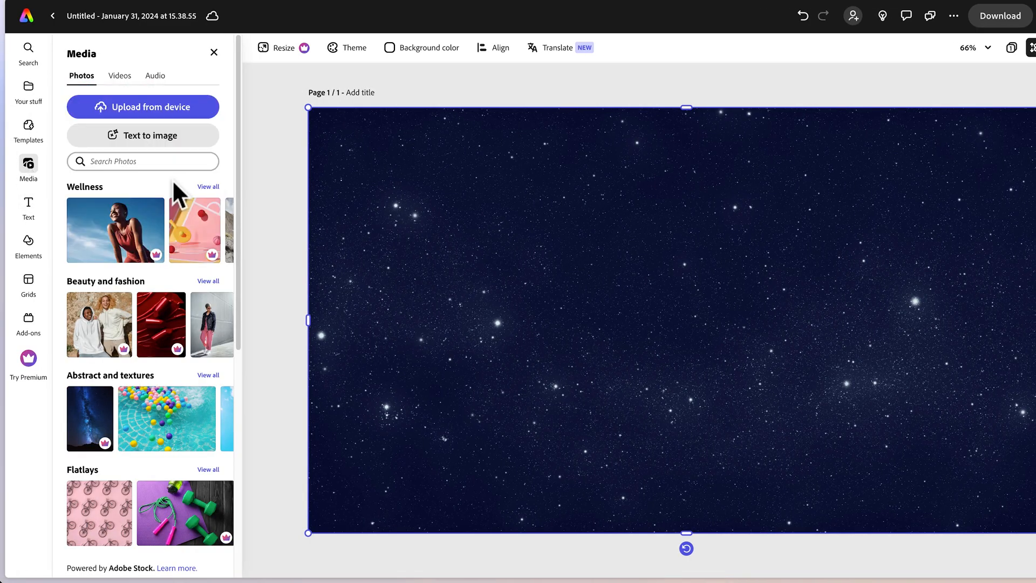
left_click(152, 142)
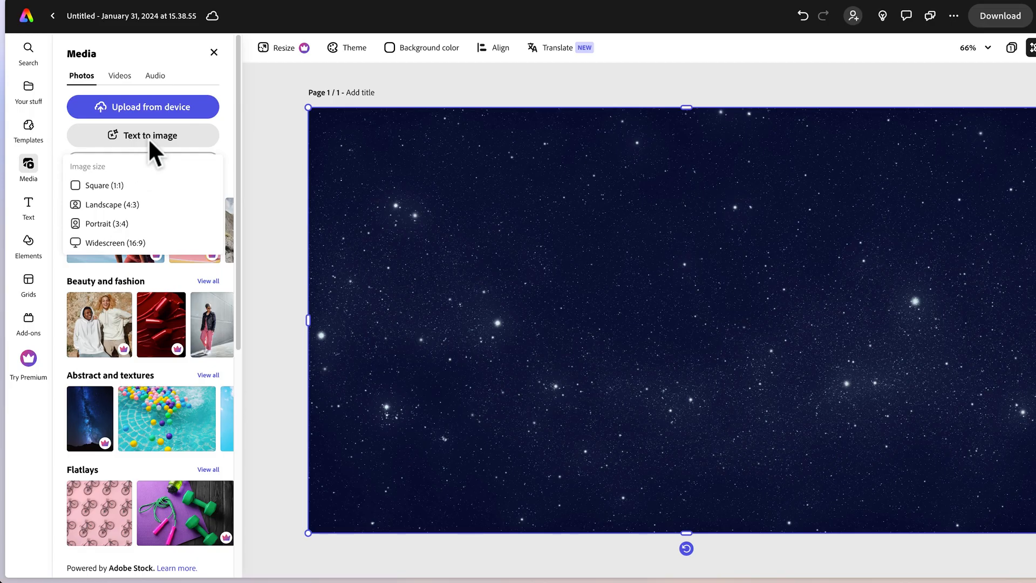
left_click(114, 186)
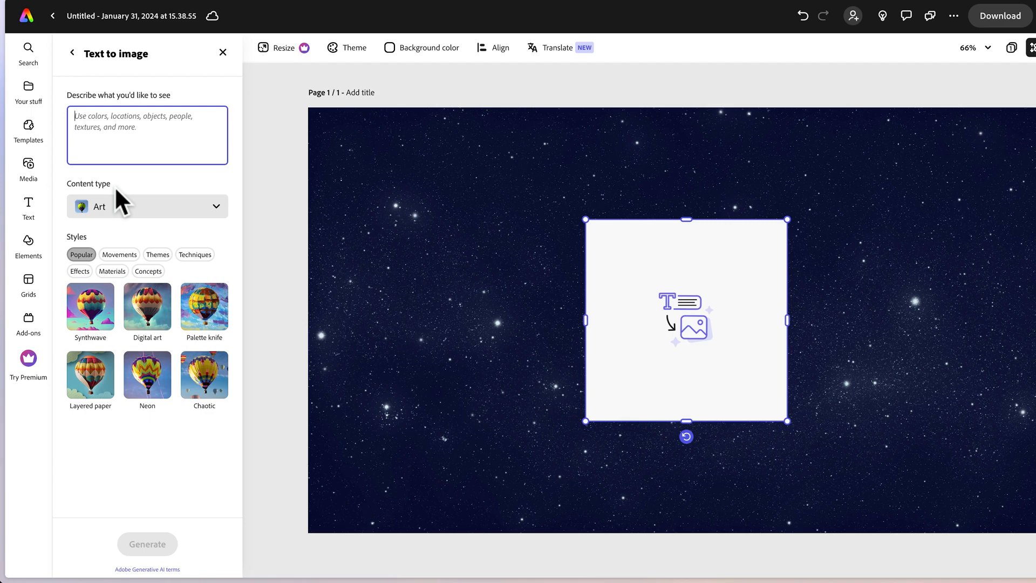
type("shooting star")
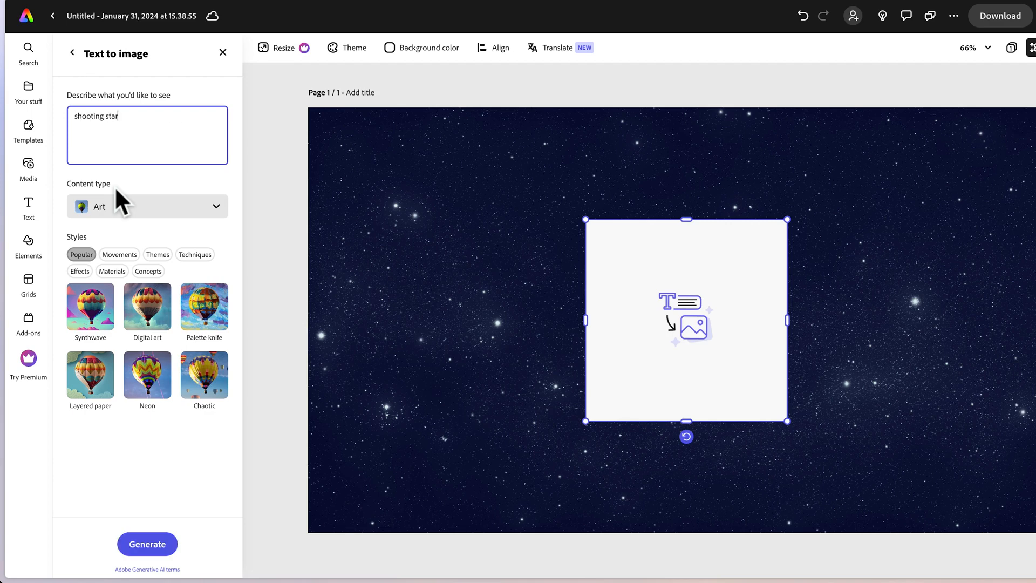
left_click(157, 547)
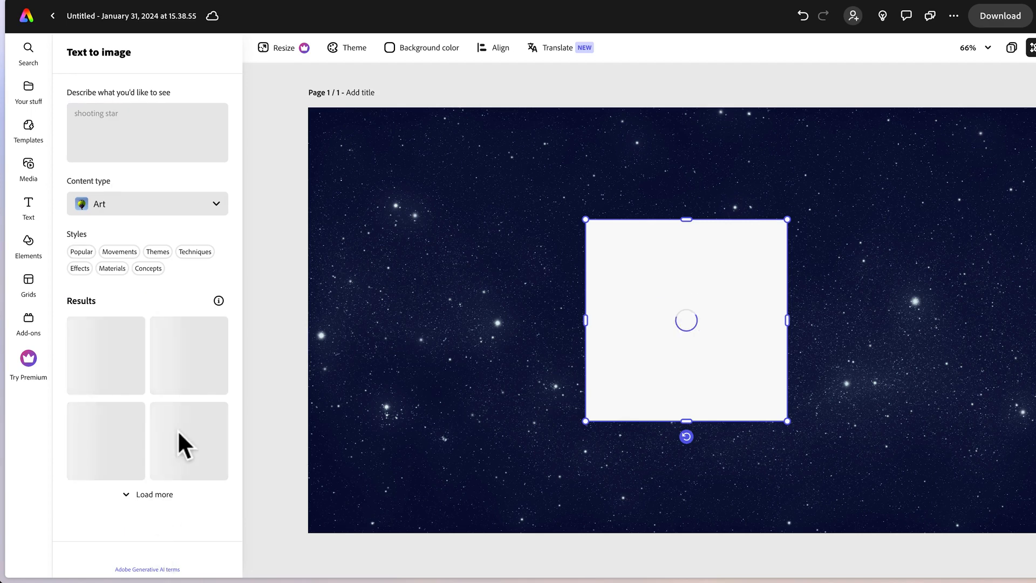
Try two of the generated Christmas tree images on the page, then delete the generated image.
scroll(115, 213, "down", 1)
left_click(182, 473)
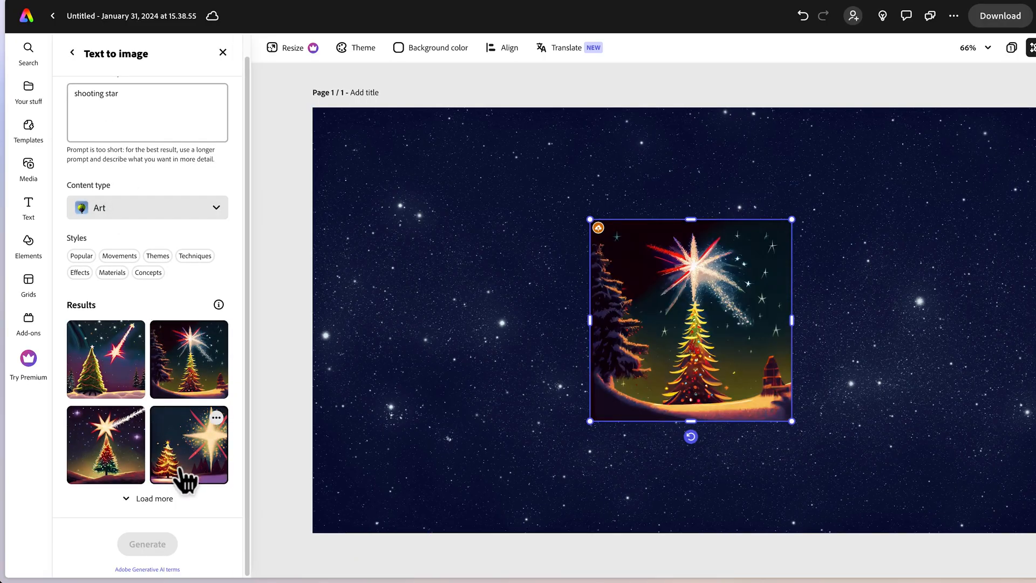
left_click(97, 464)
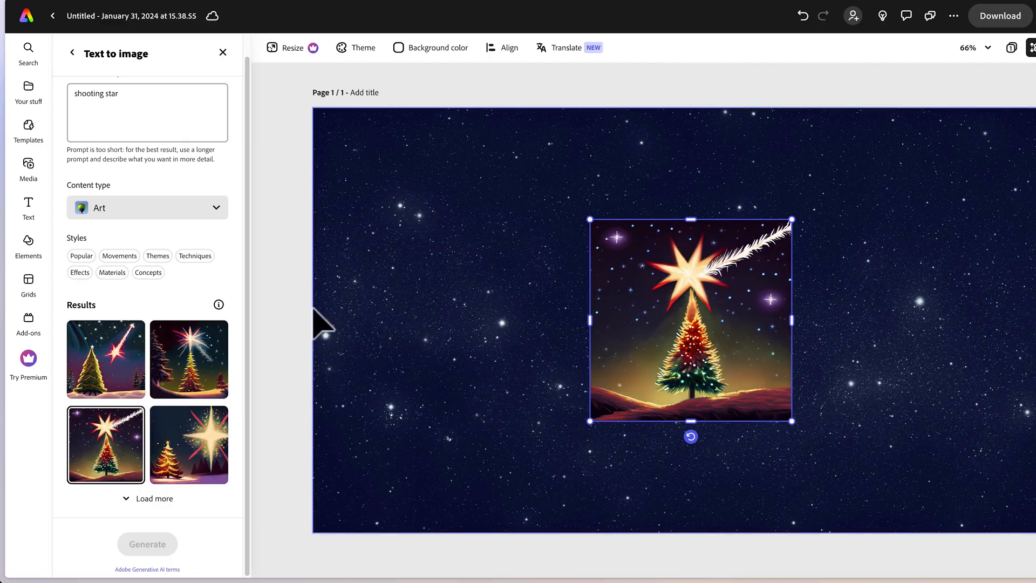
key("Delete")
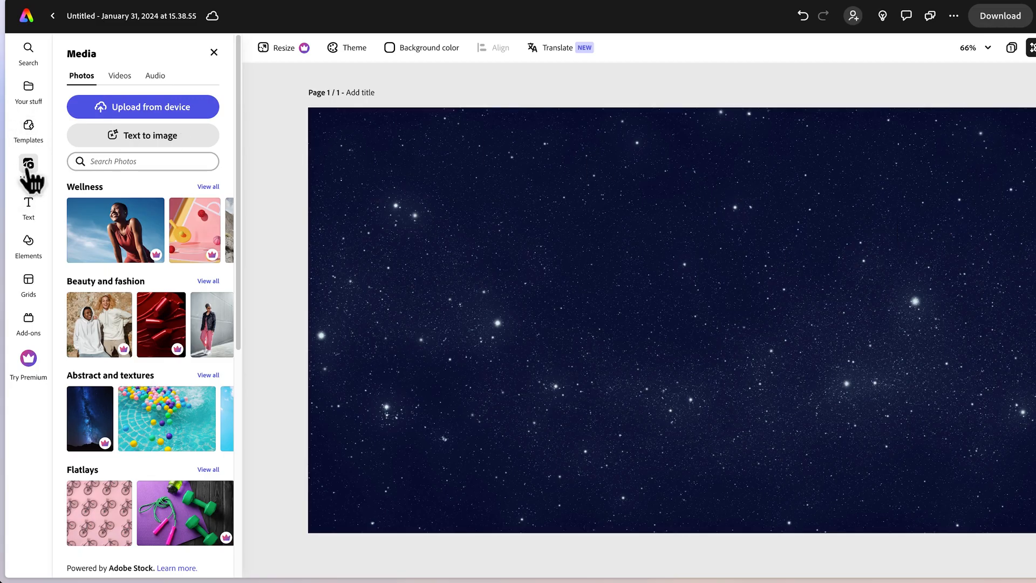
Upload the PNG photo of the pointing man from the Thumbnail folder and place it on the page's right half.
left_click(177, 112)
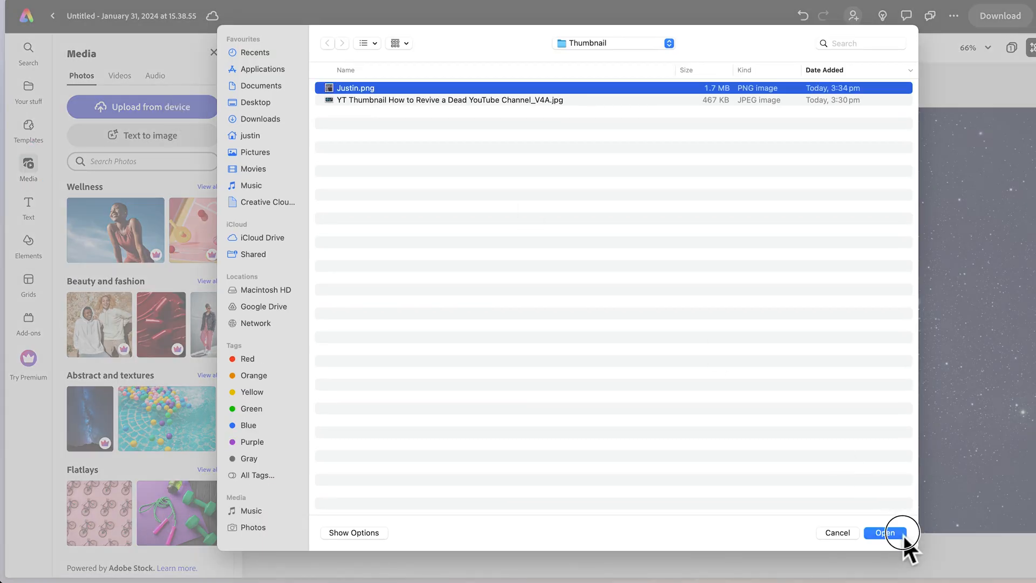
left_click(905, 536)
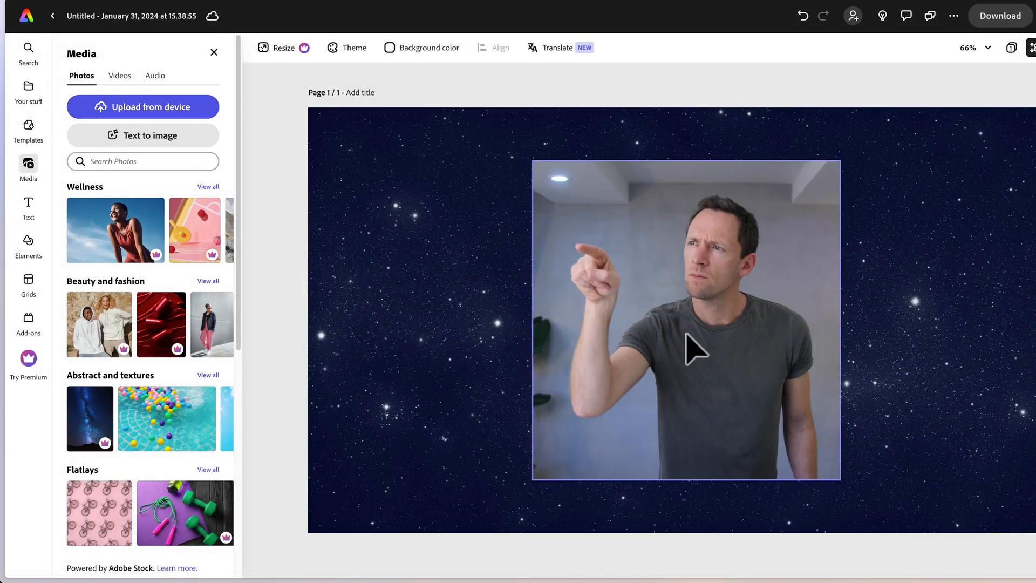
left_click_drag(722, 366, 812, 335)
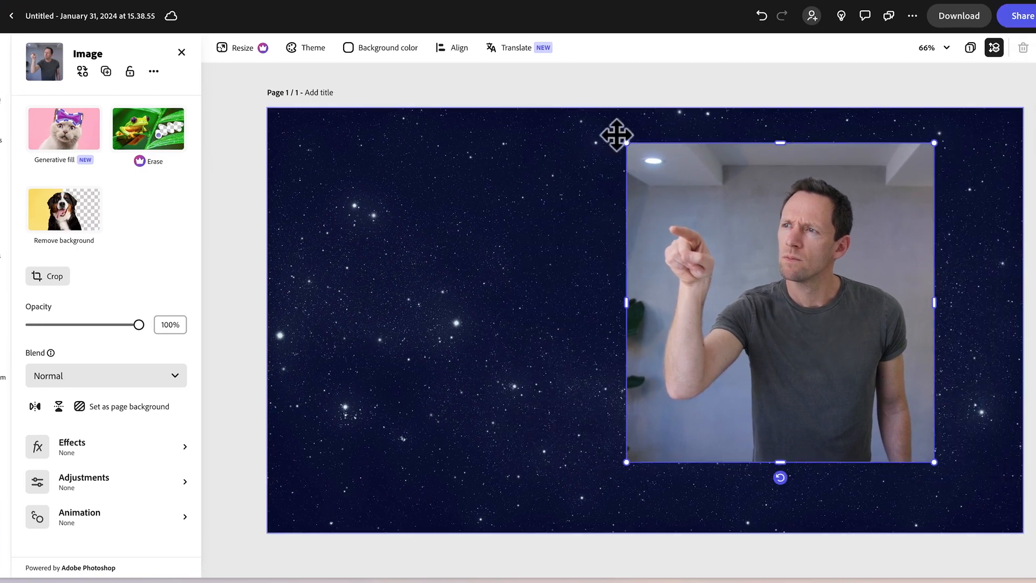
Enlarge the photo of the man to cover the page's full height and remove its background.
left_click_drag(626, 143, 474, 93)
left_click_drag(782, 294, 831, 319)
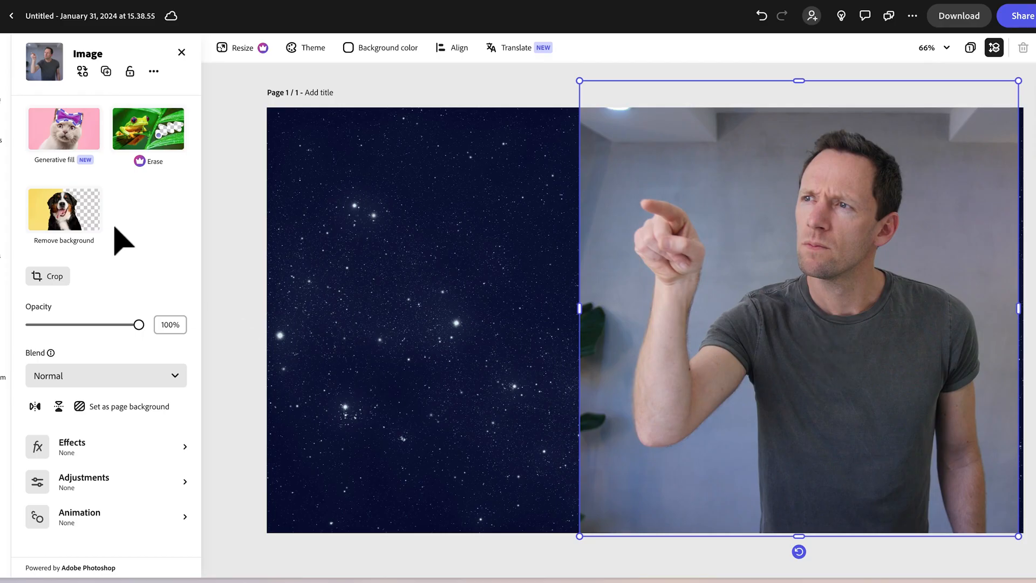
left_click(78, 221)
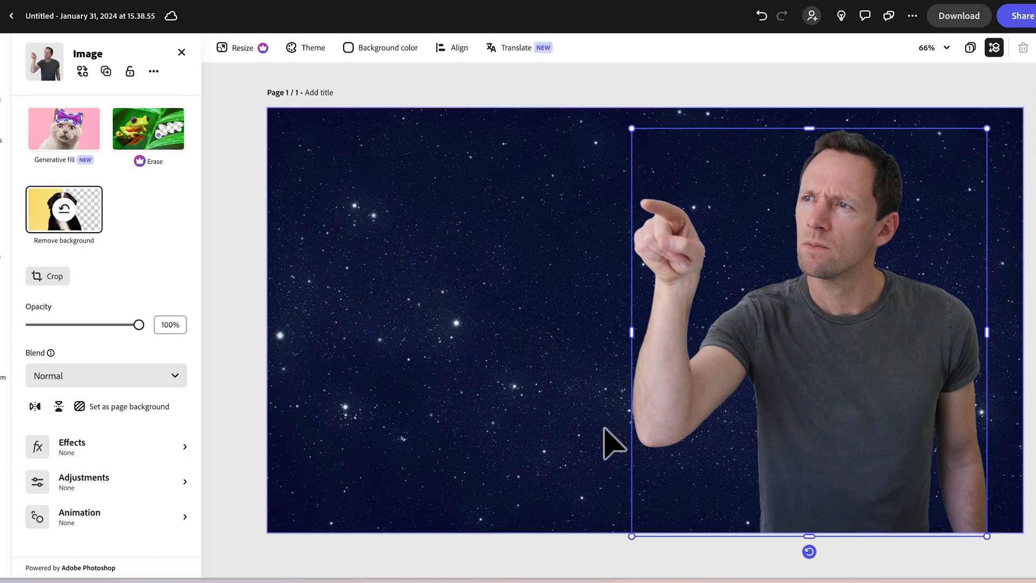
left_click(707, 92)
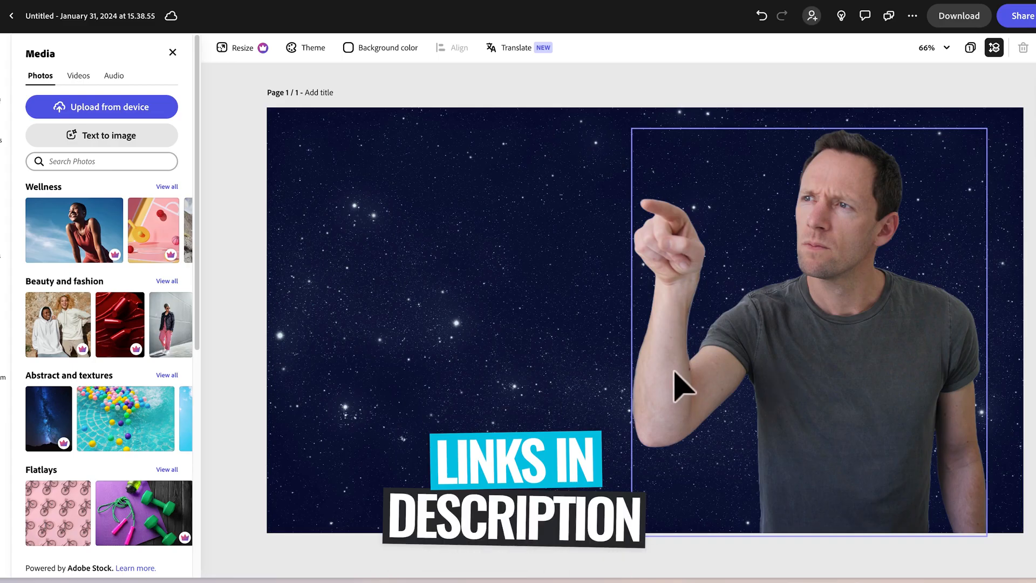
Move the cut-out man closer to the page's right edge and enlarge him until he extends past the bottom.
left_click(681, 385)
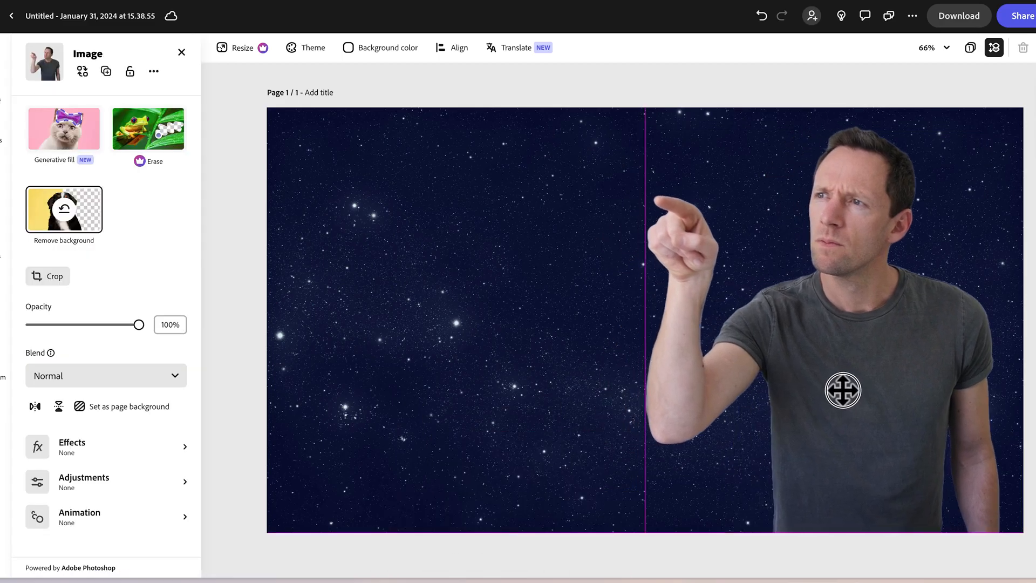
left_click_drag(854, 394, 909, 389)
left_click_drag(716, 126, 650, 59)
left_click_drag(860, 273, 858, 331)
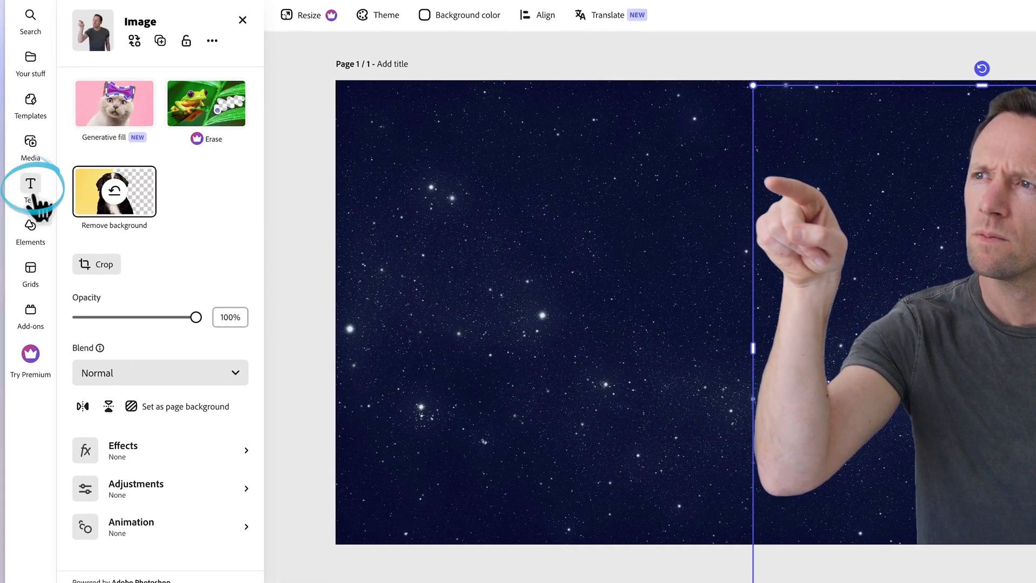
Look through the ready-made text designs, then add a plain text box reading "REVIVE".
left_click(30, 187)
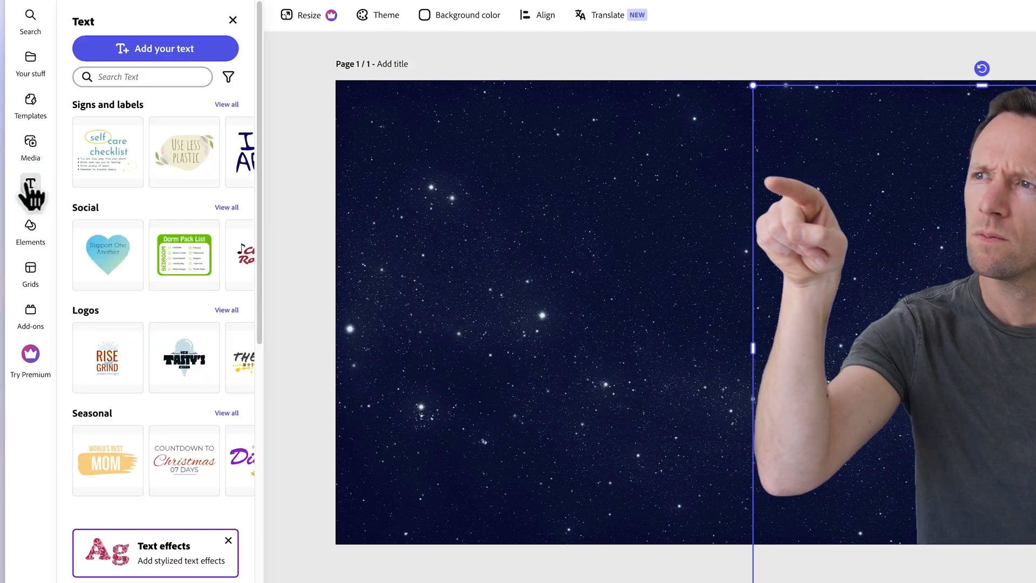
left_click(230, 152)
left_click(231, 152)
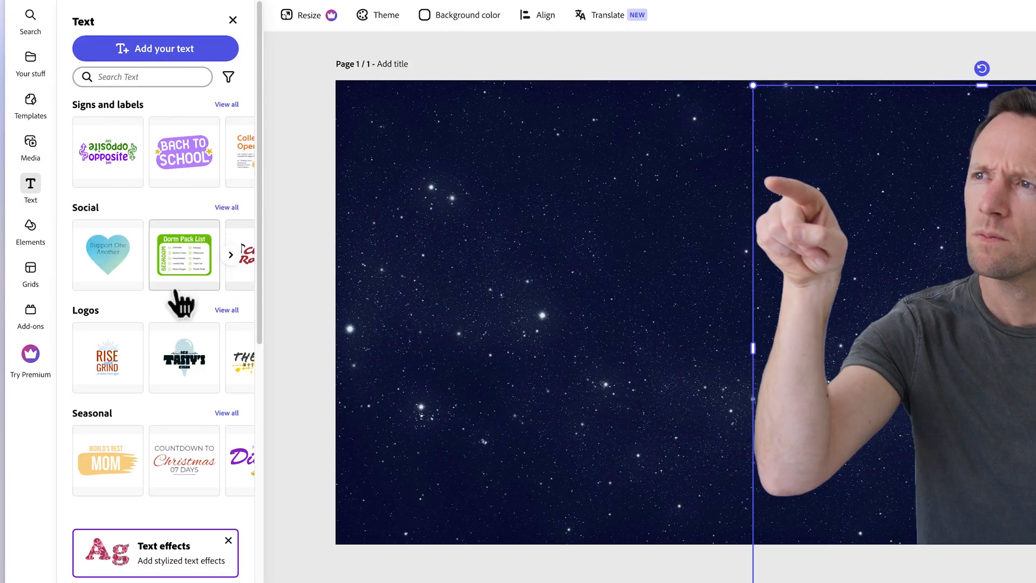
scroll(226, 367, "down", 3)
scroll(222, 365, "down", 4)
scroll(219, 361, "up", 7)
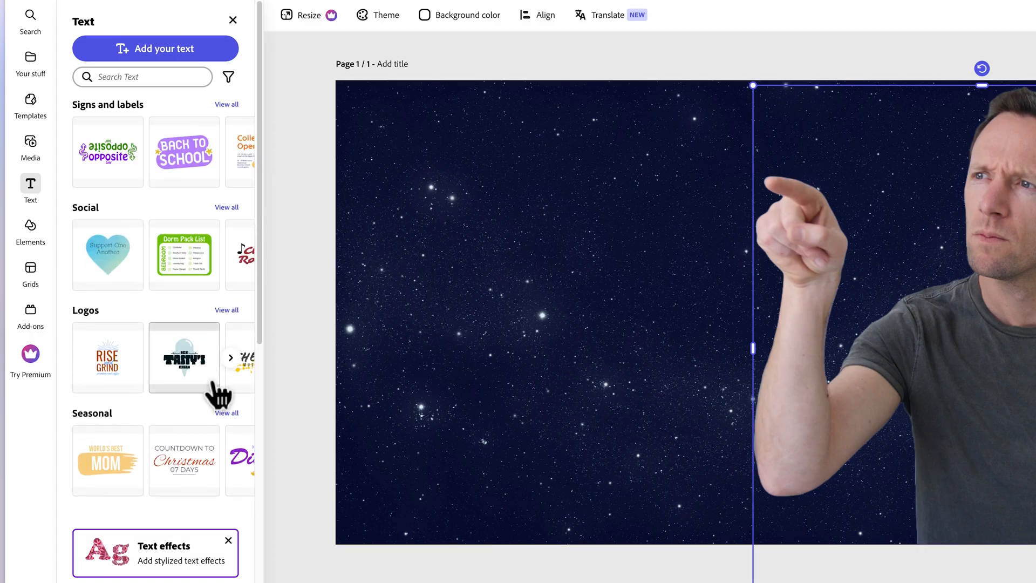
left_click(141, 54)
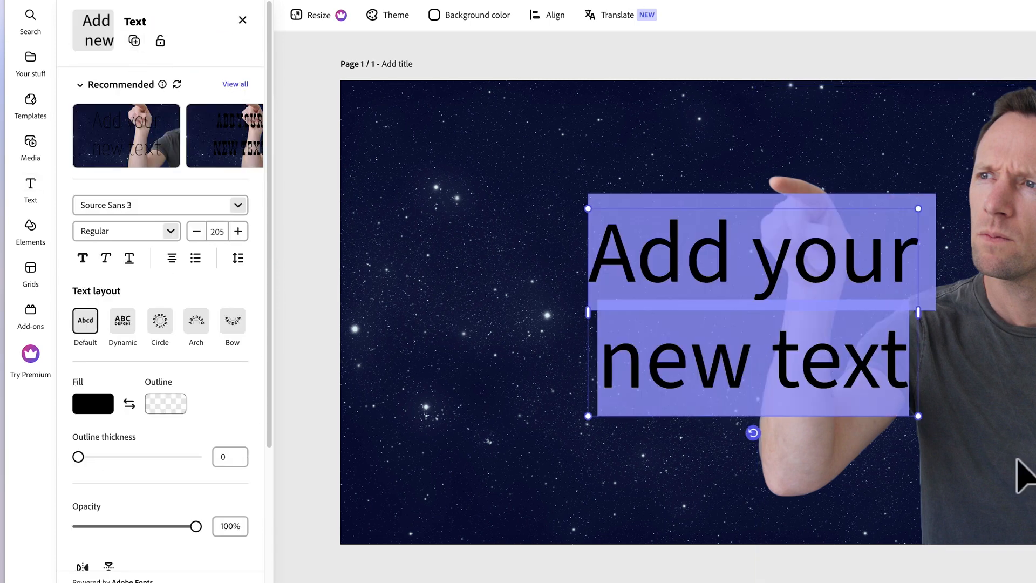
type("REVIVE")
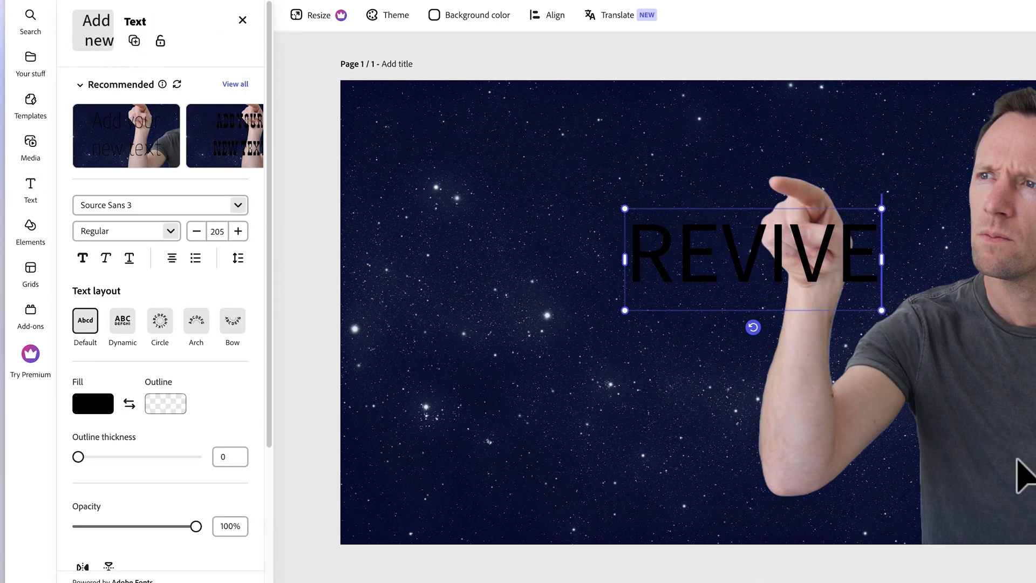
Set the font of the REVIVE text to Oswald Bold.
left_click_drag(880, 260, 620, 269)
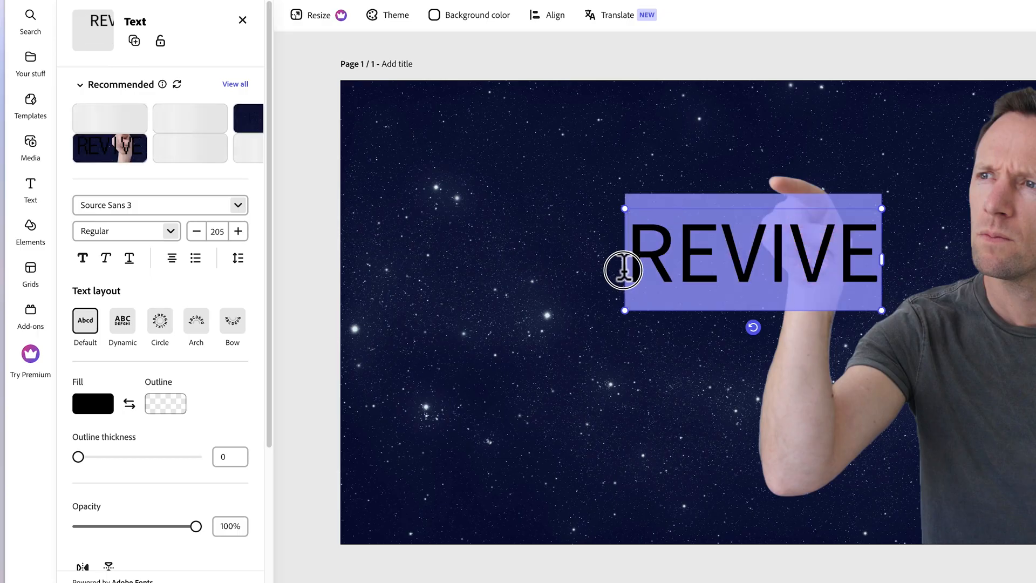
left_click(238, 205)
scroll(139, 426, "down", 15)
left_click(135, 427)
scroll(144, 431, "down", 3)
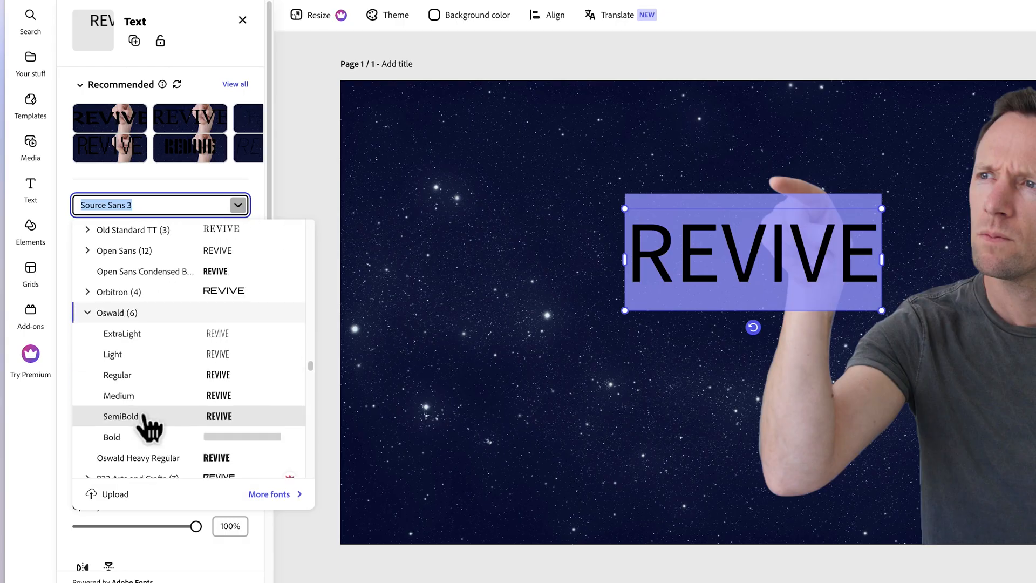
left_click(154, 435)
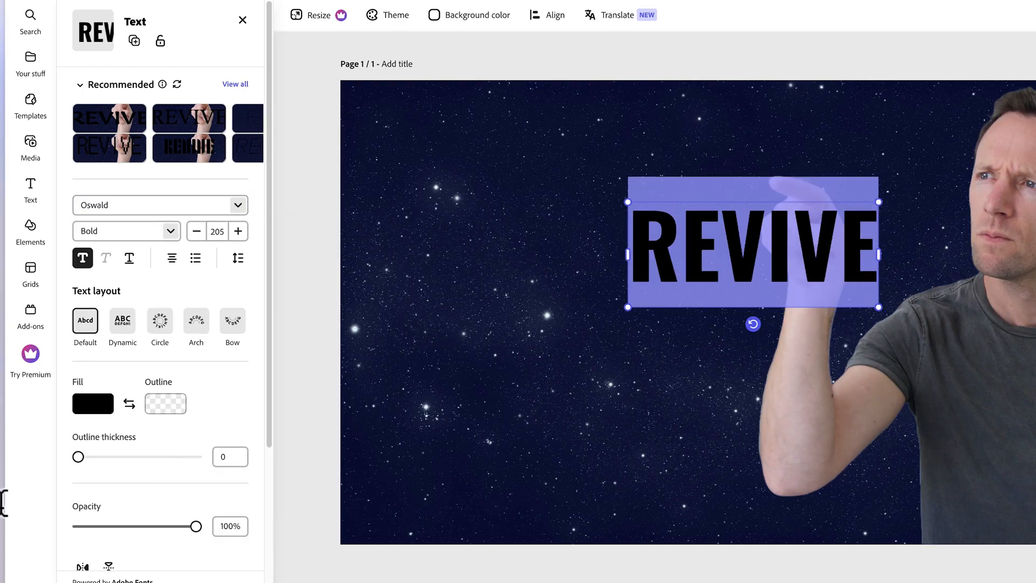
Give the REVIVE text a white fill and set its letter spacing to -43.
left_click(87, 413)
left_click_drag(167, 394, 97, 320)
left_click(96, 320)
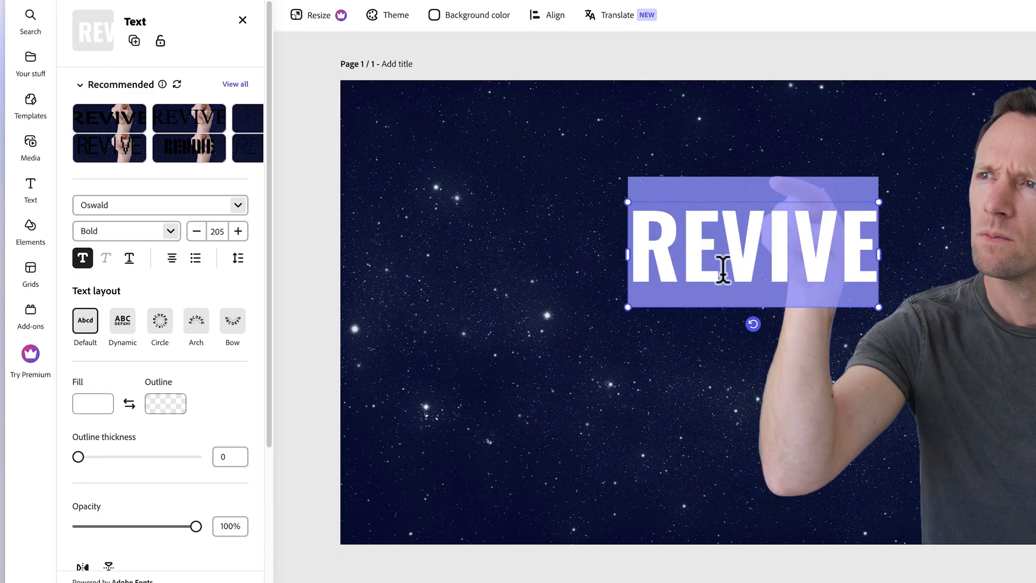
left_click(238, 259)
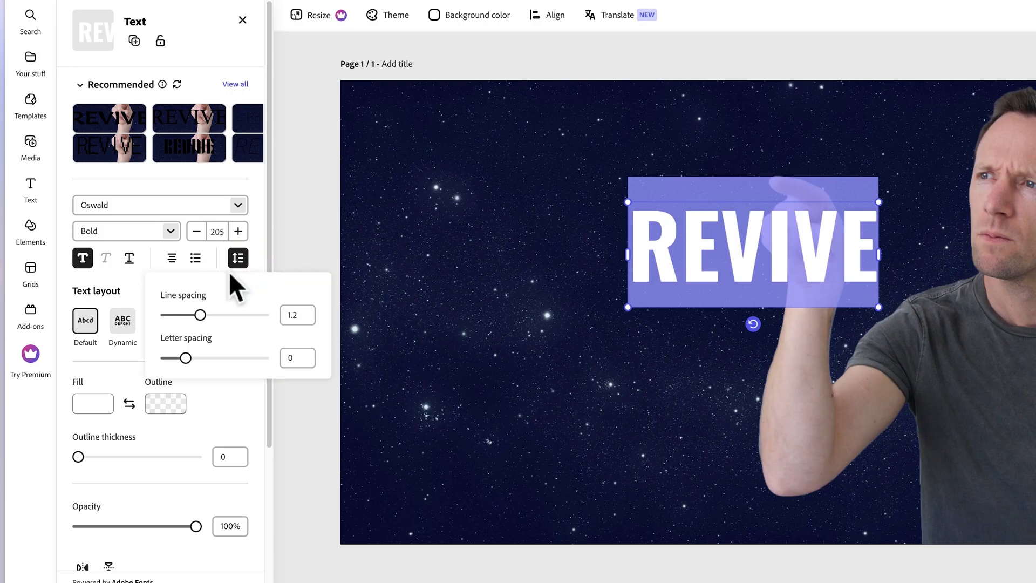
left_click_drag(185, 358, 182, 358)
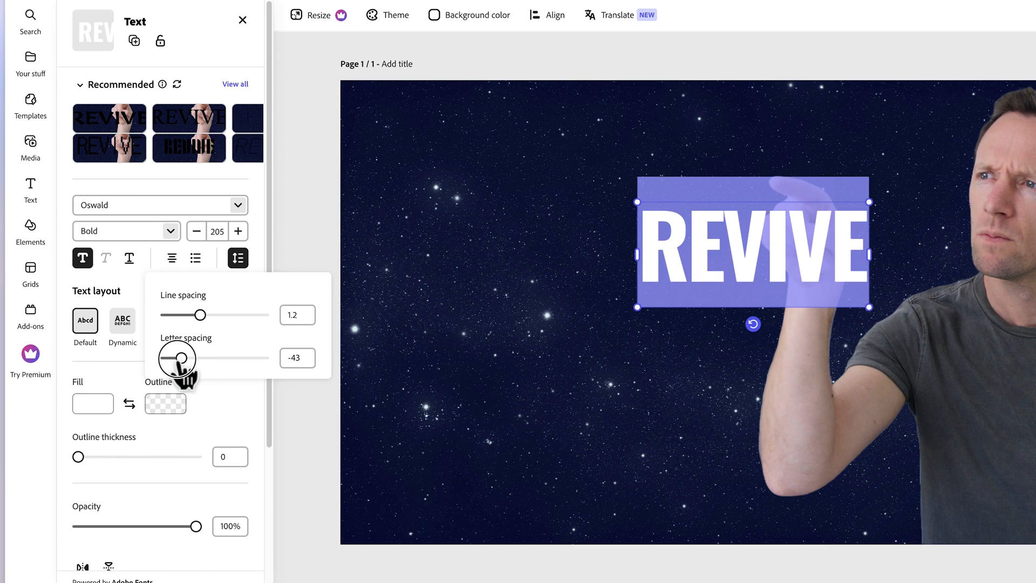
left_click(764, 274)
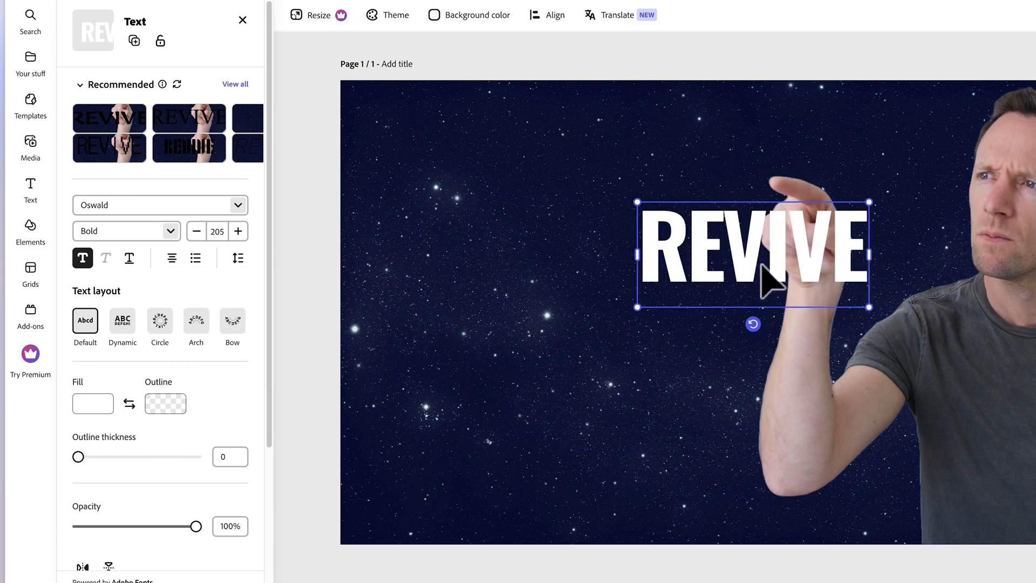
Move REVIVE to the page's upper left and place a duplicate reading "DEAD" directly below it.
left_click_drag(745, 283, 515, 186)
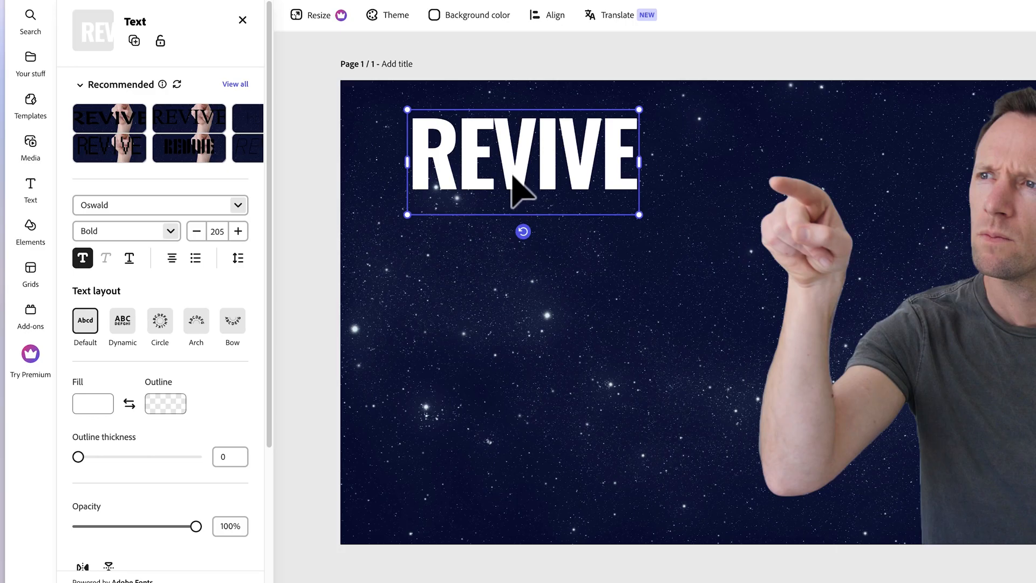
right_click(510, 185)
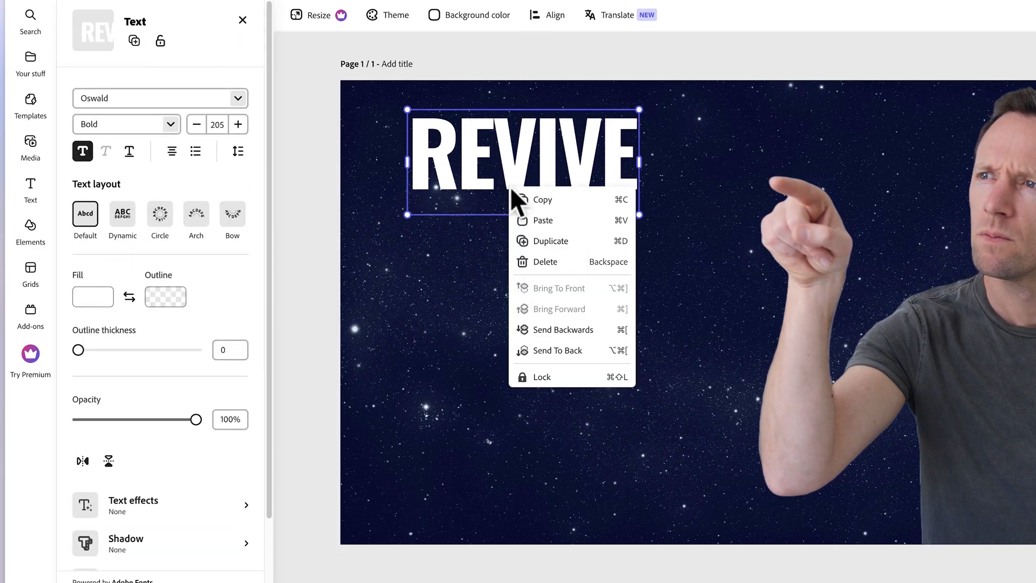
left_click(556, 243)
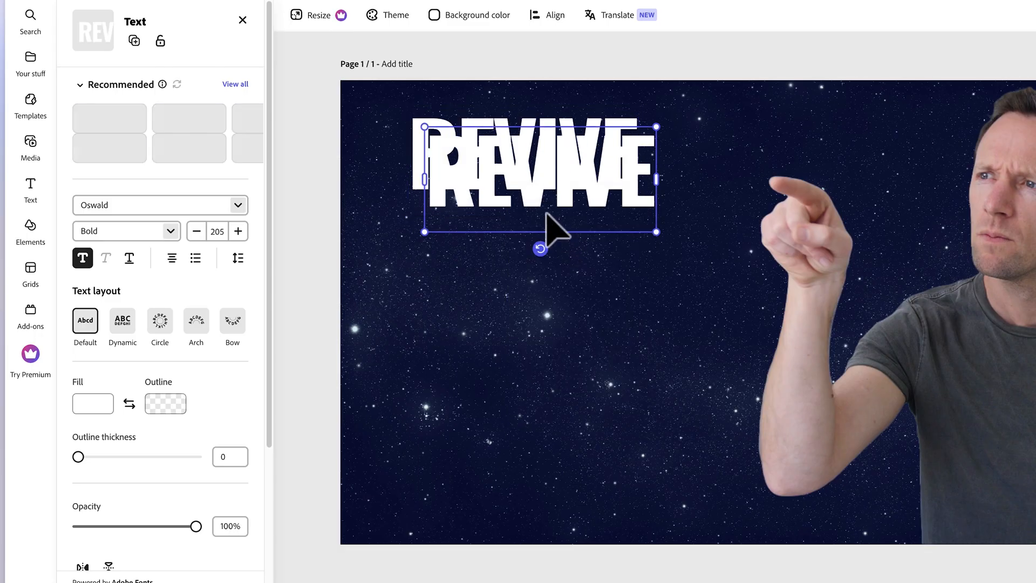
left_click_drag(539, 220, 522, 280)
double_click(522, 280)
type("DEAD")
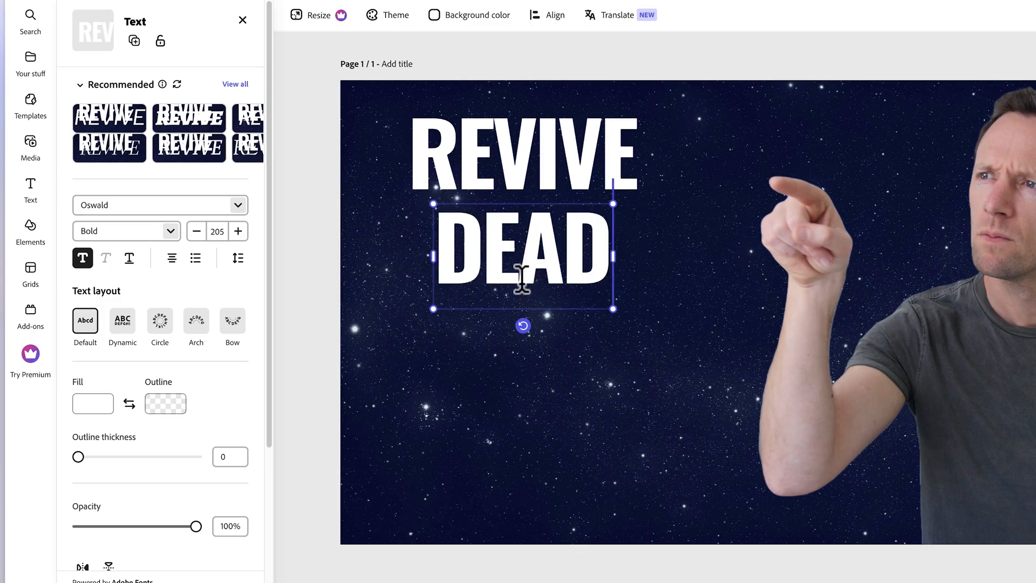
Duplicate the DEAD text below it as "CHANNEL" and move DEAD down to sit midway between REVIVE and CHANNEL.
right_click(526, 280)
left_click(568, 334)
left_click_drag(590, 347, 543, 370)
double_click(539, 352)
type("CHANNEL")
left_click(540, 268)
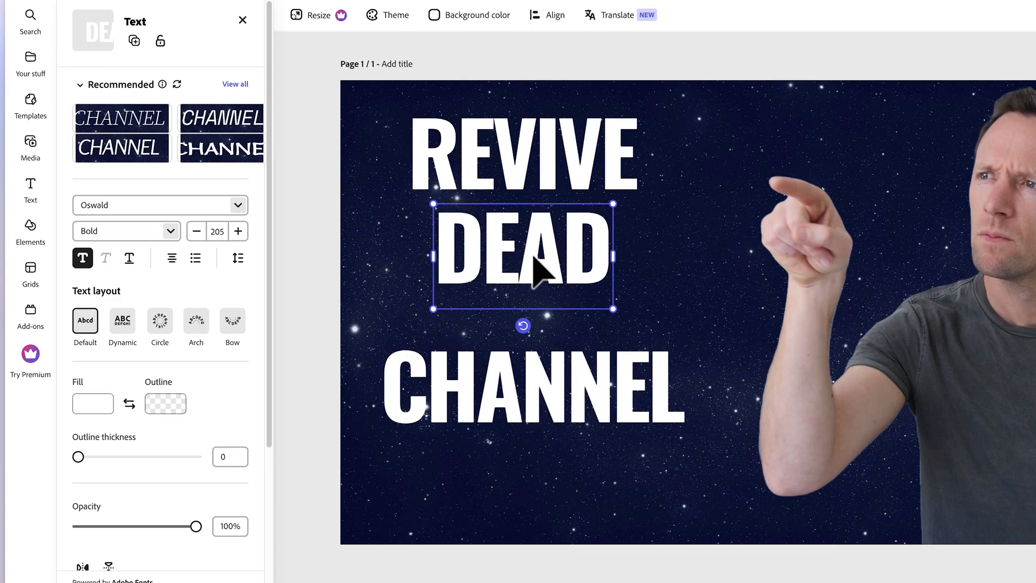
left_click_drag(545, 233, 546, 257)
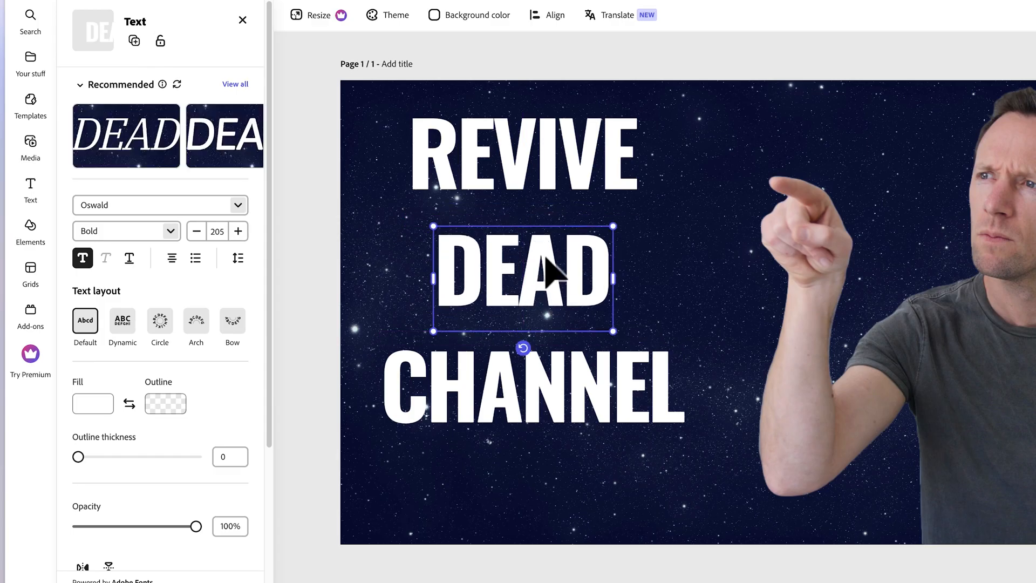
Enlarge the DEAD text to a font size of 392.
double_click(545, 259)
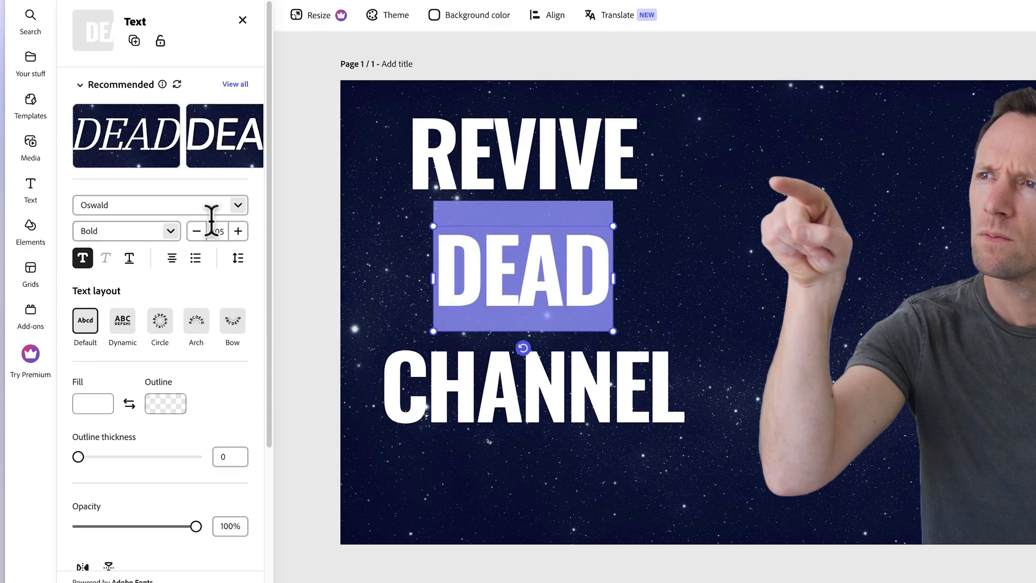
left_click(240, 232)
left_click(239, 232)
left_click(239, 232)
left_click(239, 233)
left_click(239, 232)
left_click(239, 232)
left_click(210, 232)
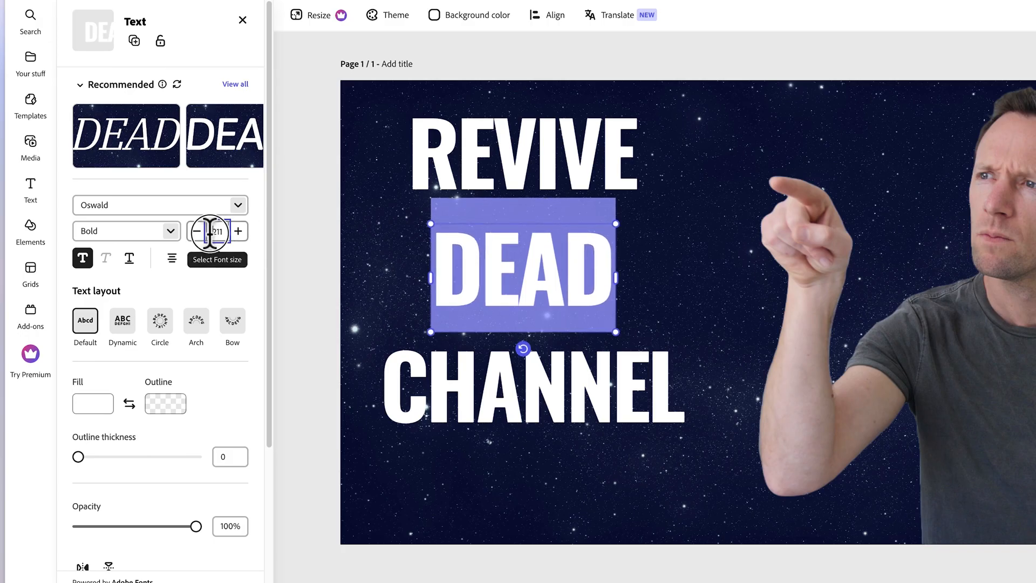
type("3")
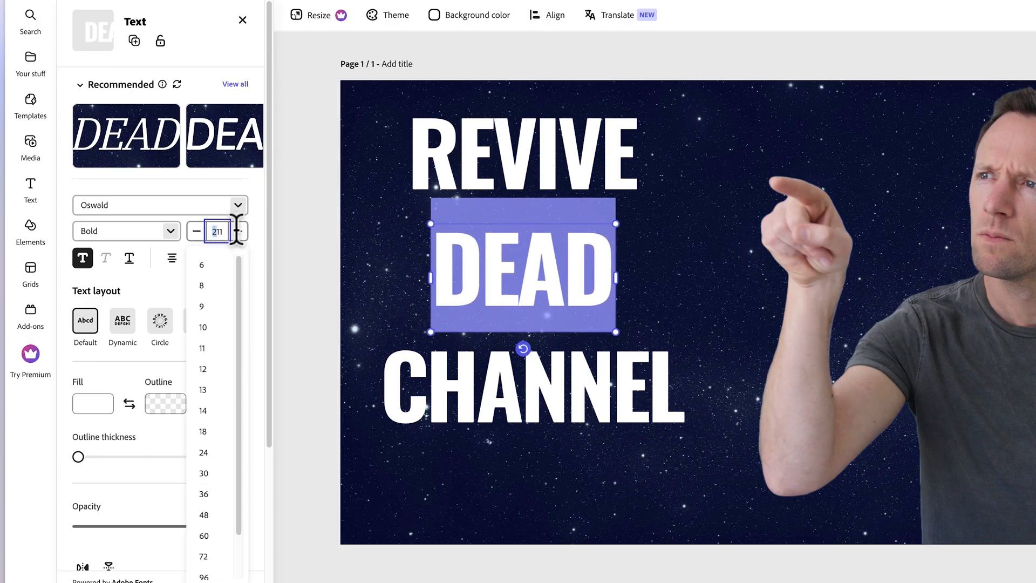
key("Return")
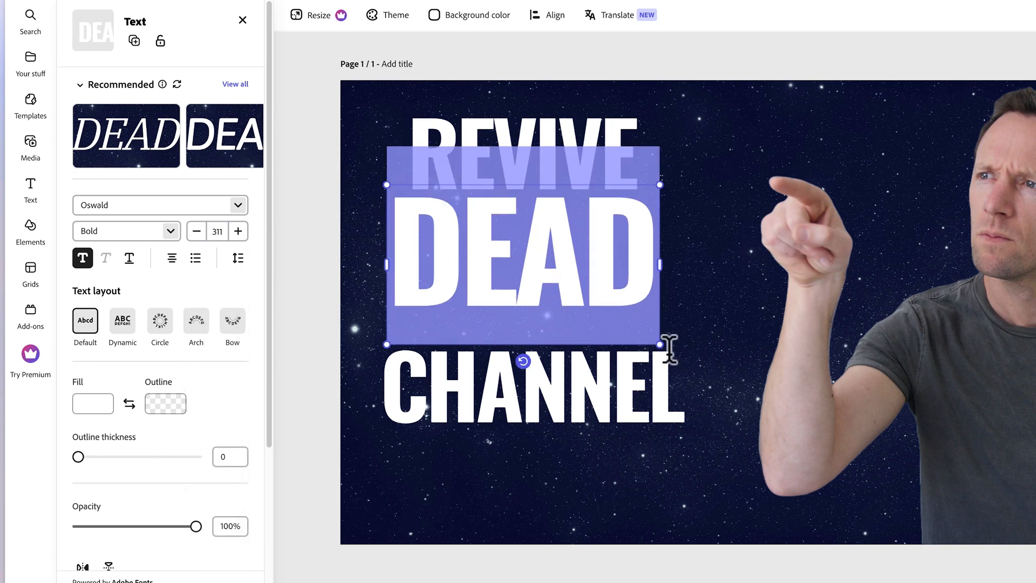
left_click_drag(661, 345, 729, 398)
Fill the DEAD text with medium blue and arrange the three title words in a tight centred stack.
left_click(104, 406)
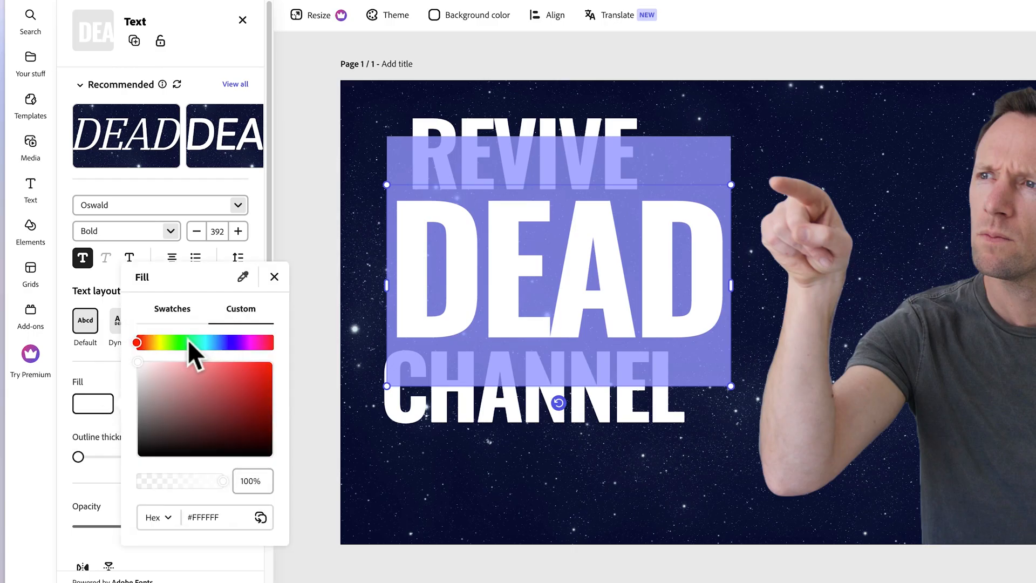
left_click_drag(190, 344, 213, 344)
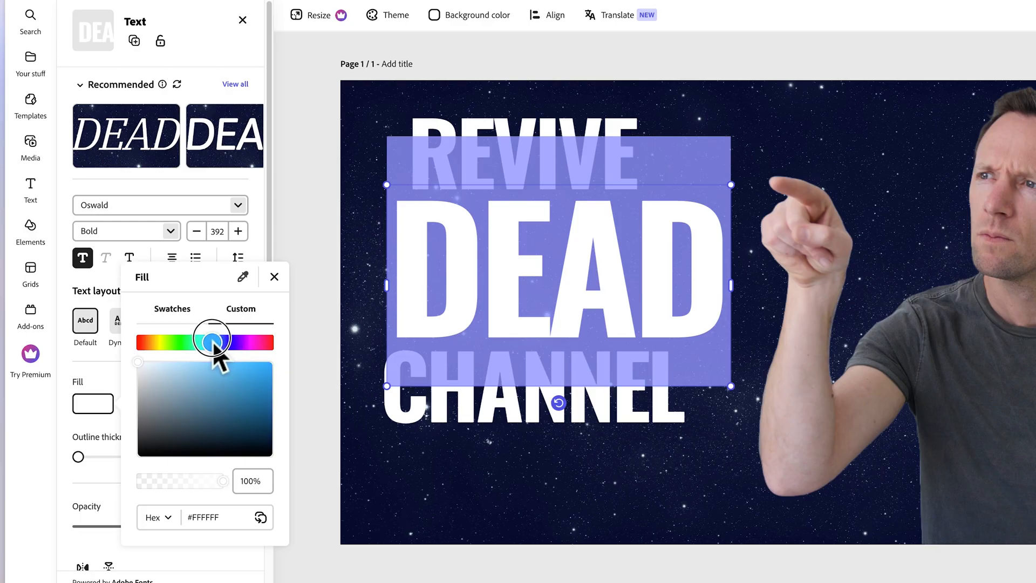
left_click(601, 268)
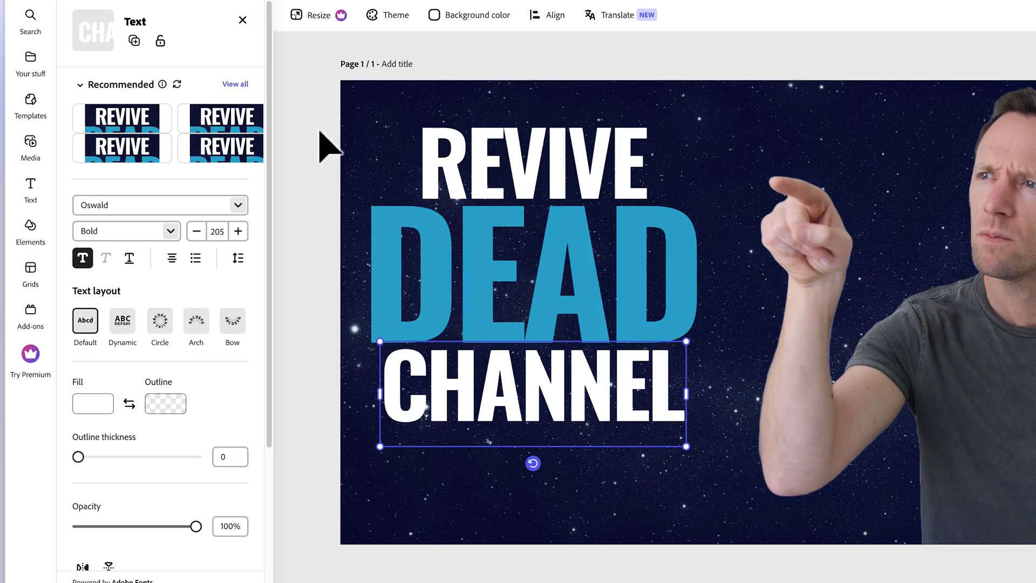
left_click(324, 143)
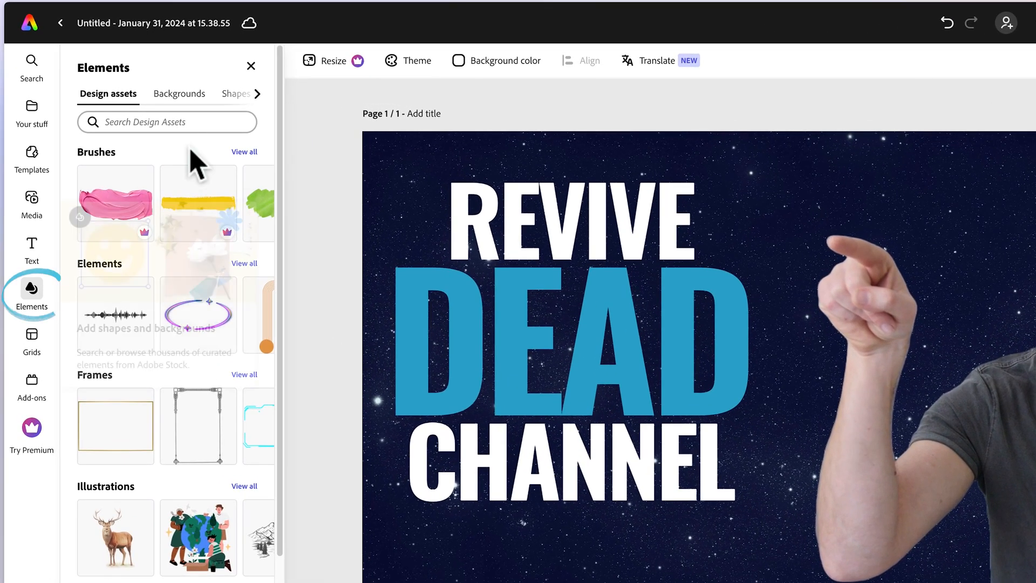
Search the shapes for "line" and place a plain straight line below the word CHANNEL.
left_click(236, 97)
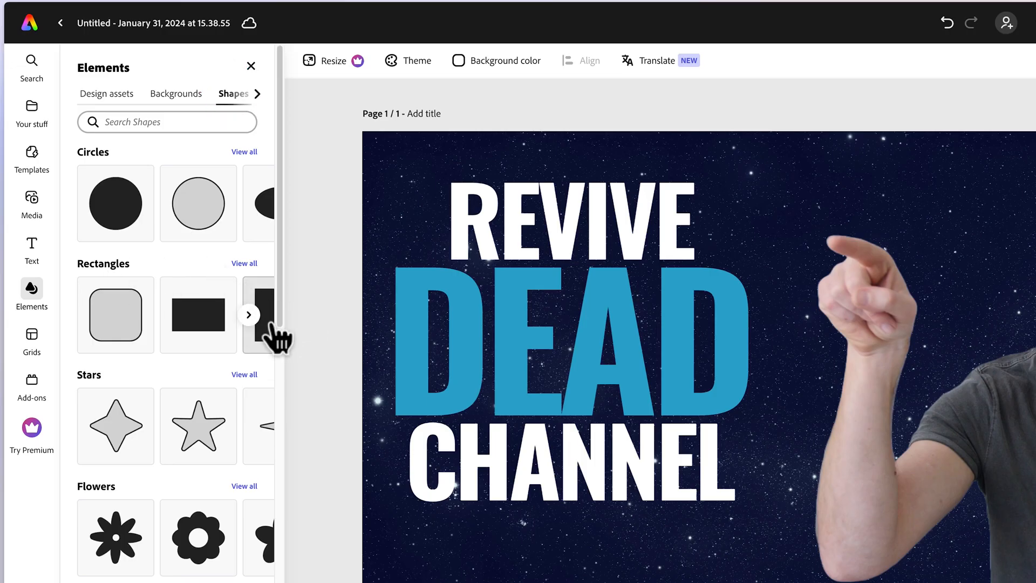
left_click(205, 123)
type("line")
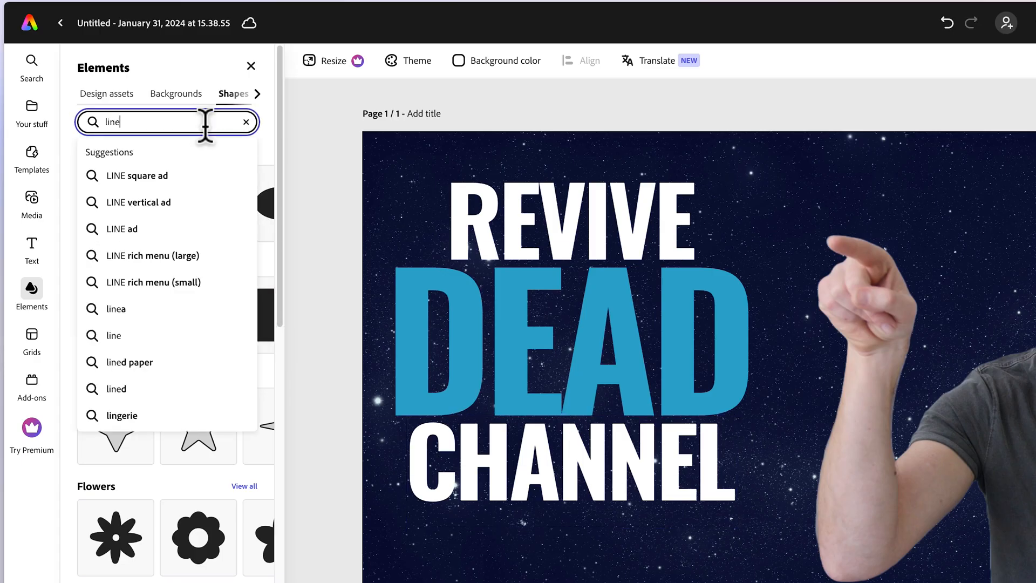
key("Return")
left_click_drag(131, 429, 126, 420)
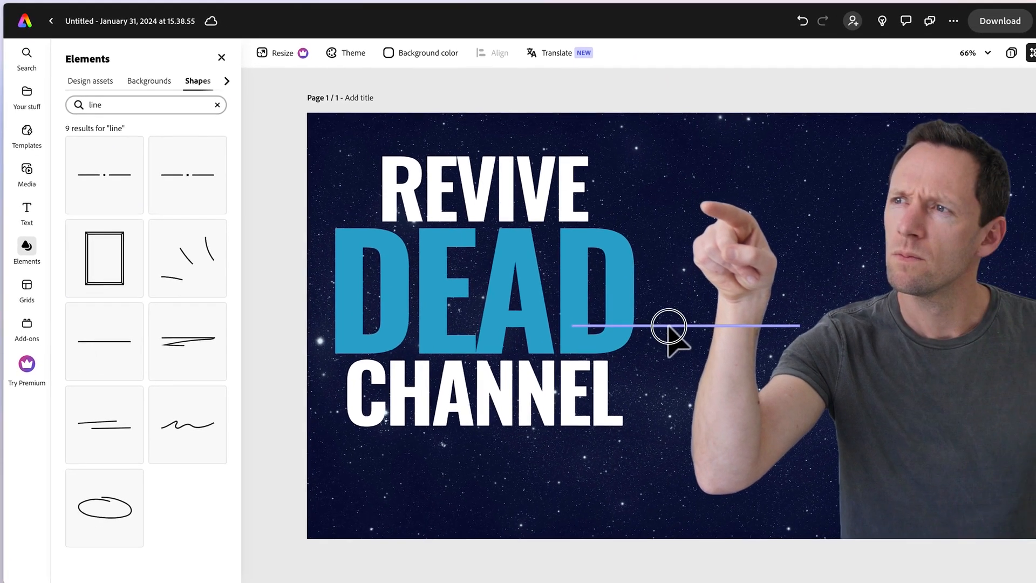
left_click_drag(762, 375, 492, 532)
left_click_drag(431, 469, 432, 469)
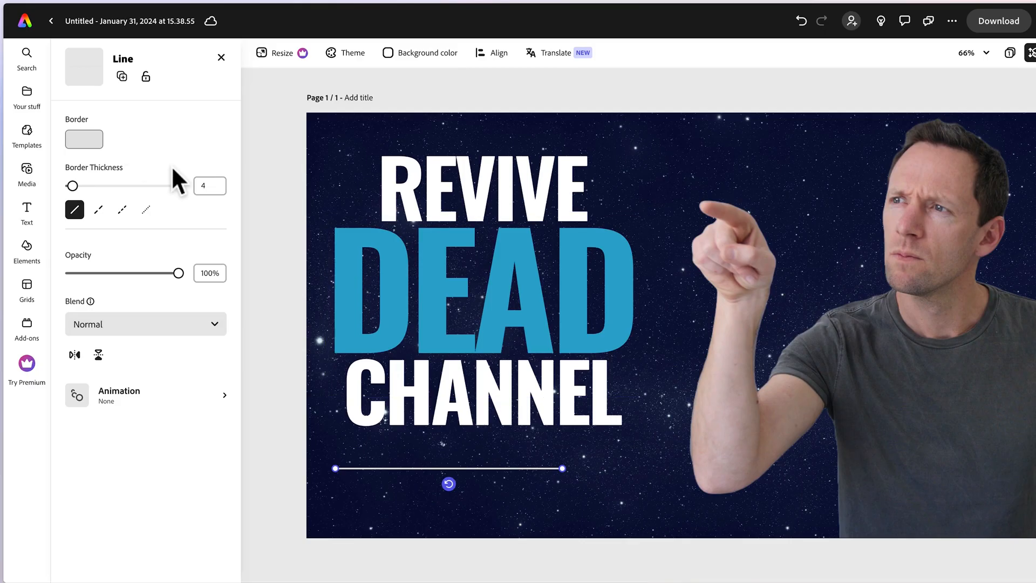
Make the line yellow with a border thickness of 14 and shorten it into a slight upward slope from the page's left edge.
left_click(89, 141)
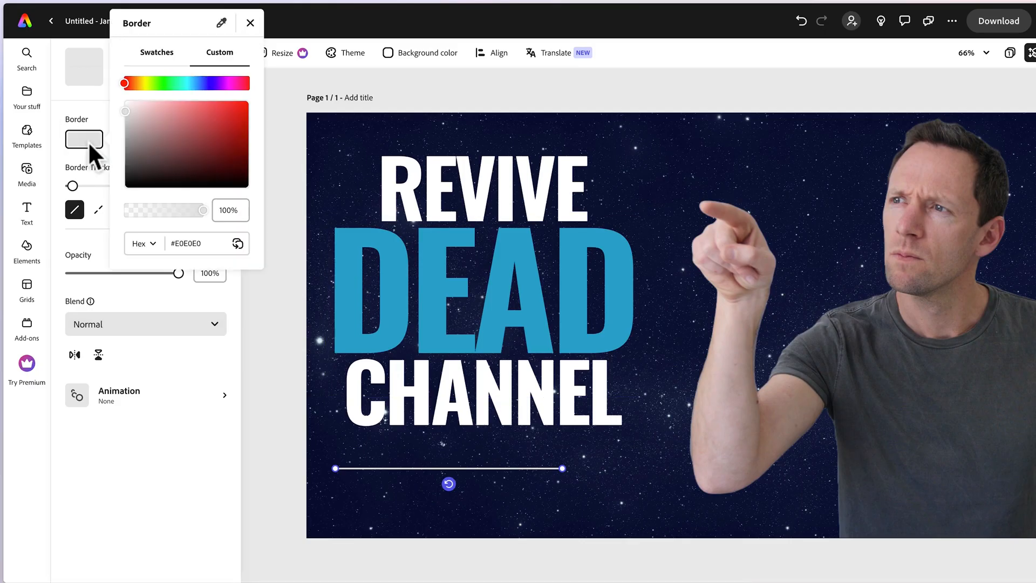
left_click_drag(128, 85, 147, 88)
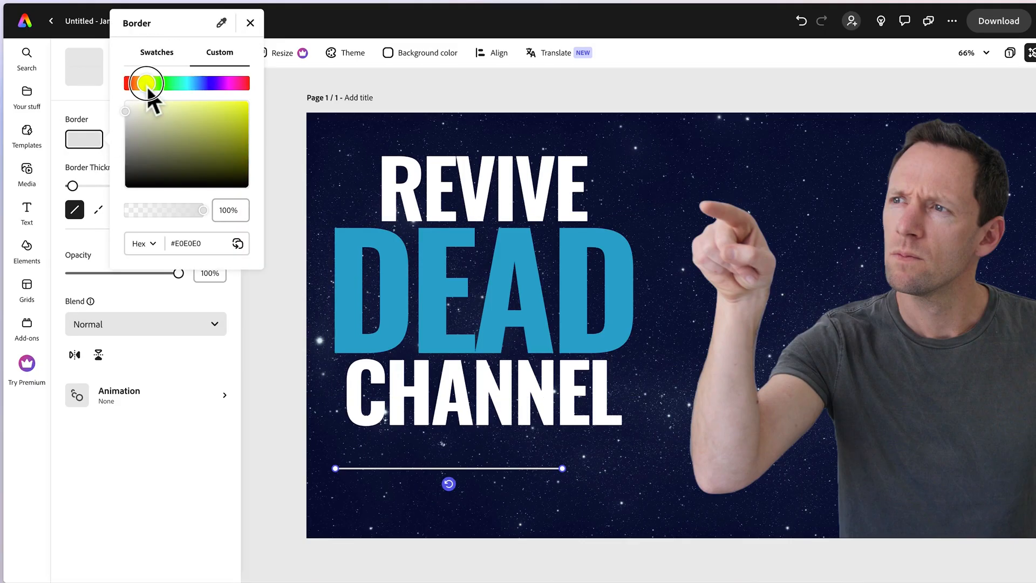
left_click(250, 23)
left_click_drag(74, 187, 79, 185)
left_click_drag(564, 471, 382, 470)
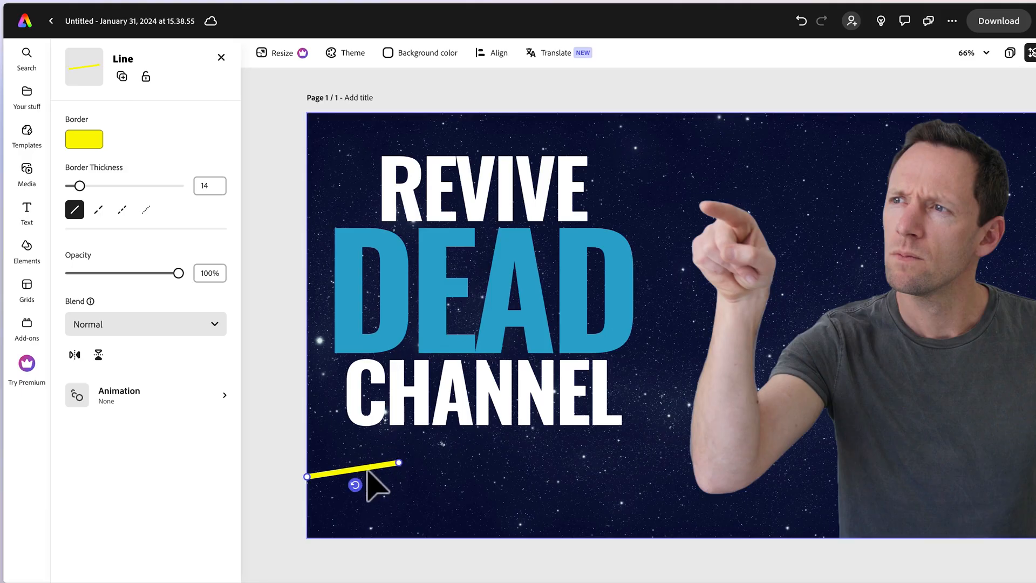
Duplicate the yellow line repeatedly and join the copies end to end into a rising graph that reaches the man's fingertip.
right_click(369, 470)
left_click(426, 336)
left_click_drag(378, 484, 685, 289)
right_click(351, 468)
left_click(389, 329)
key("super+d")
left_click_drag(688, 409, 694, 180)
left_click_drag(700, 324, 706, 207)
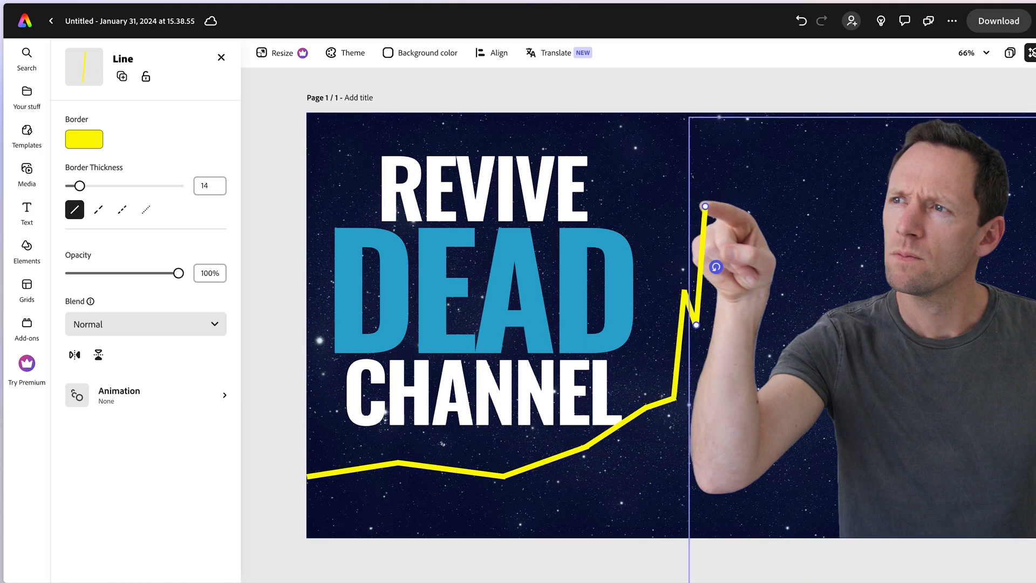
left_click(583, 97)
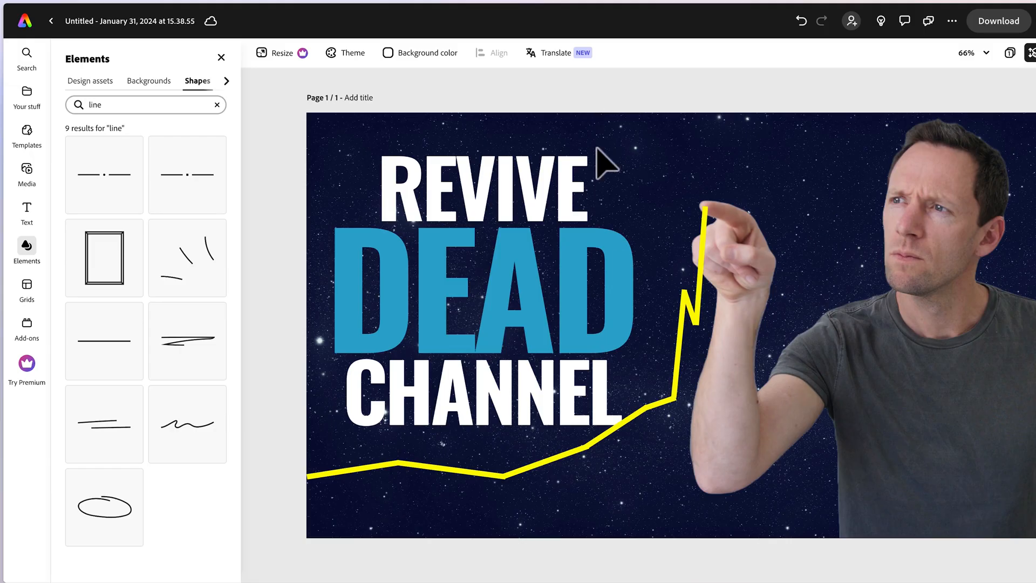
Add a solid circle shape with a white fill and shrink it to a small dot on the graph's first bend.
left_click(648, 303)
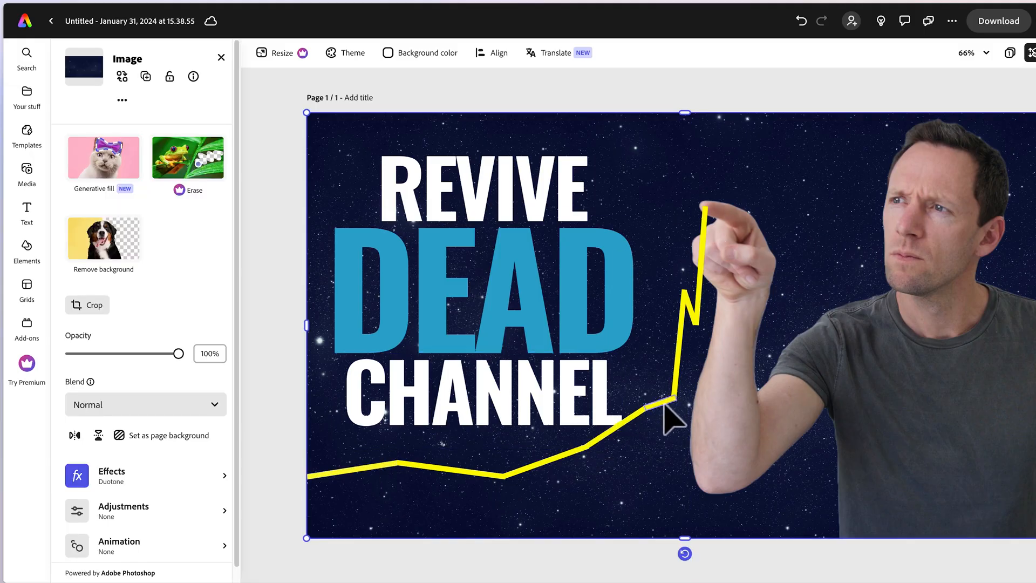
left_click(30, 248)
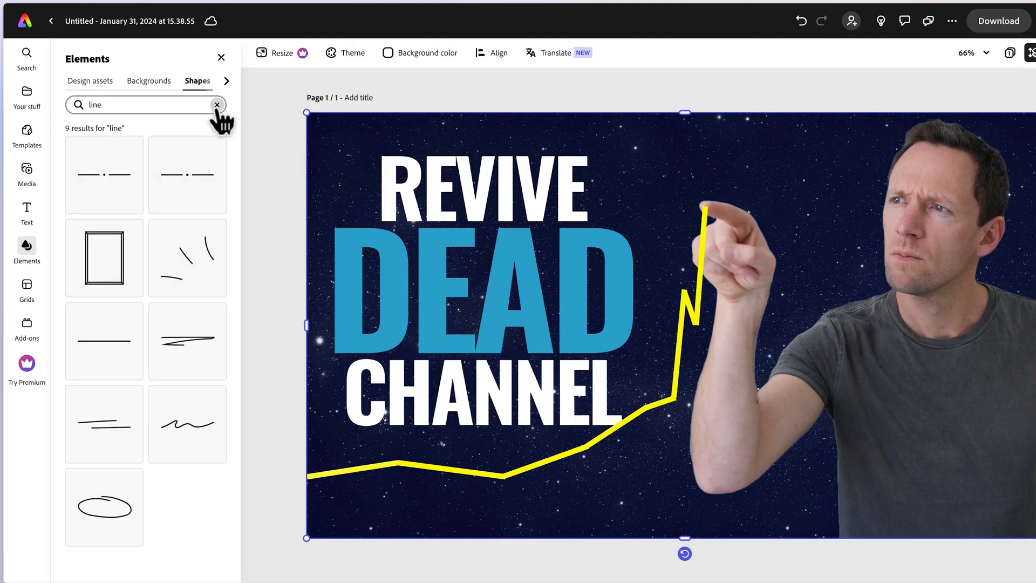
left_click(217, 105)
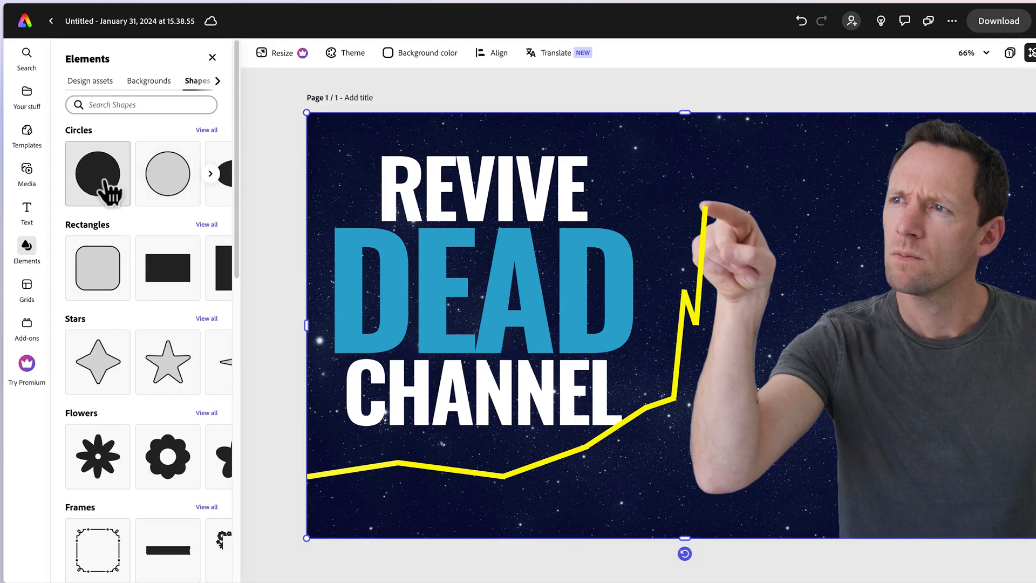
left_click(108, 192)
left_click_drag(675, 382, 364, 423)
left_click(84, 139)
left_click(446, 335)
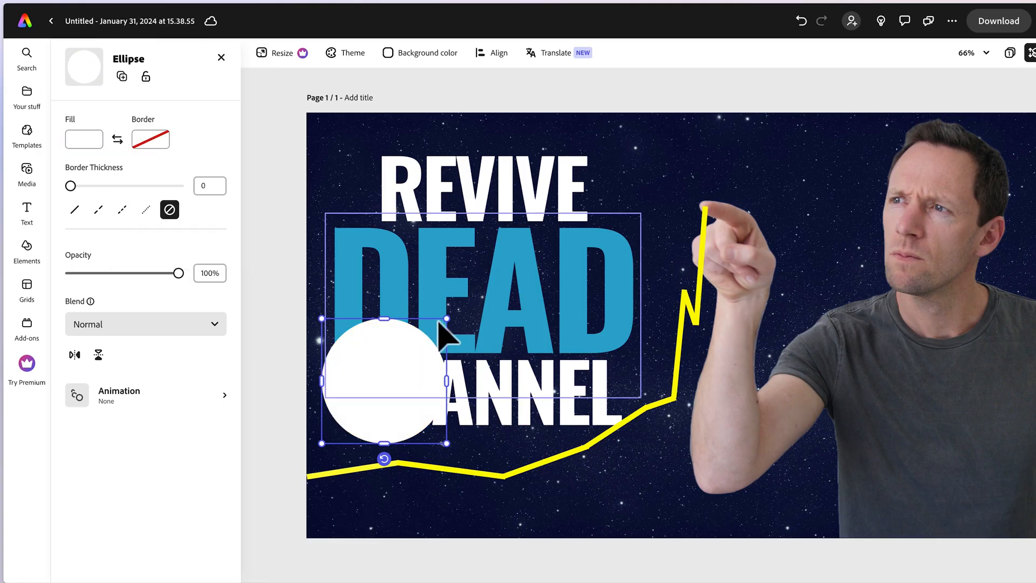
left_click_drag(447, 318, 397, 473)
Duplicate the white dot onto every remaining bend of the yellow graph and onto its end at the fingertip.
key("super+d")
key("super+d")
left_click_drag(501, 476, 705, 208)
key("super+d")
left_click(649, 415)
left_click(647, 410)
key("super+d")
key("super+d")
key("super+d")
key("super+d")
key("Escape")
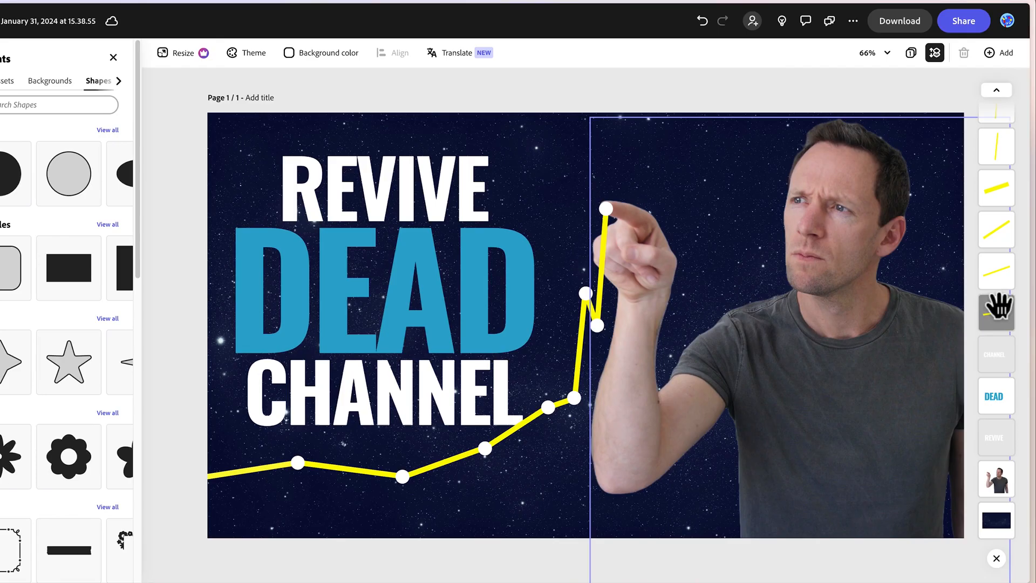
Select all the yellow lines and white dots, excluding the title words, man and background, and group them.
scroll(1005, 180, "up", 5)
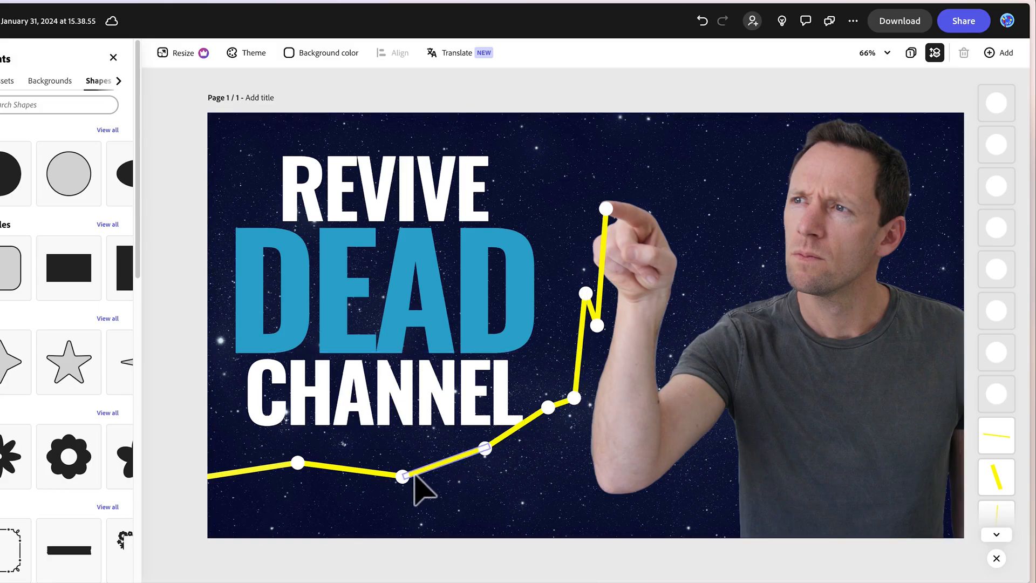
left_click_drag(180, 513, 636, 161)
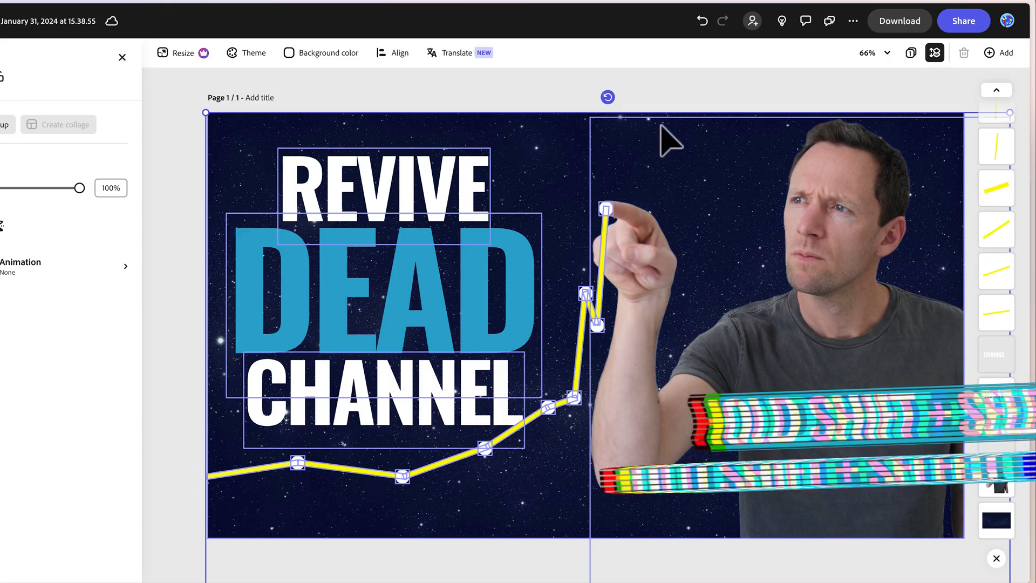
left_click(658, 166, "shift")
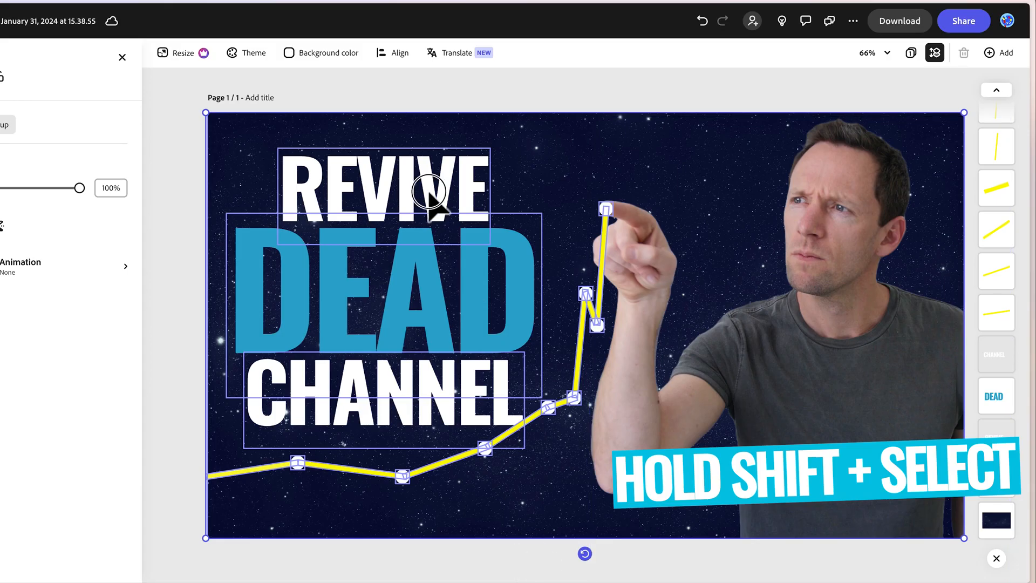
left_click(422, 278, "shift")
left_click(426, 379, "shift")
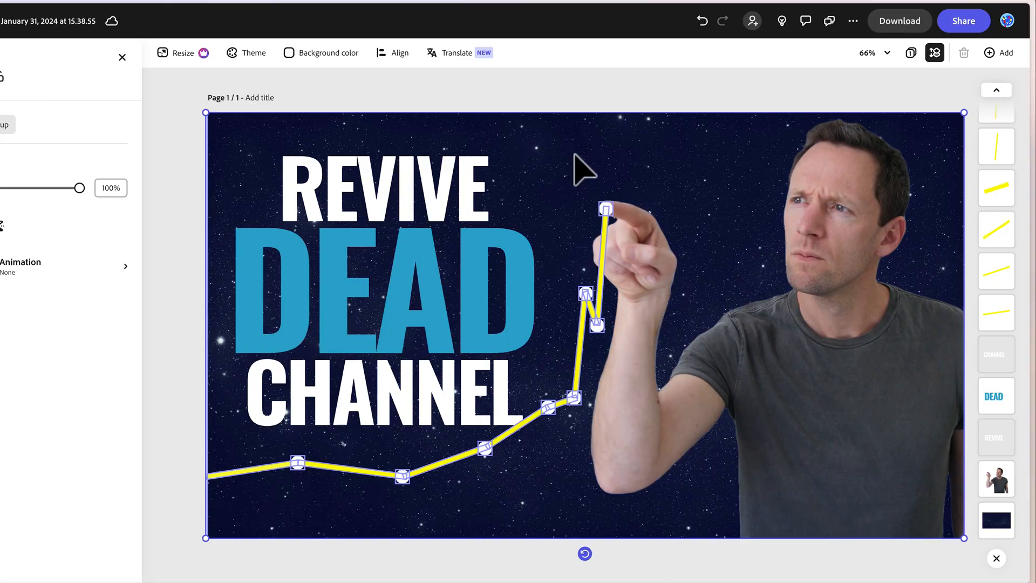
left_click(602, 232)
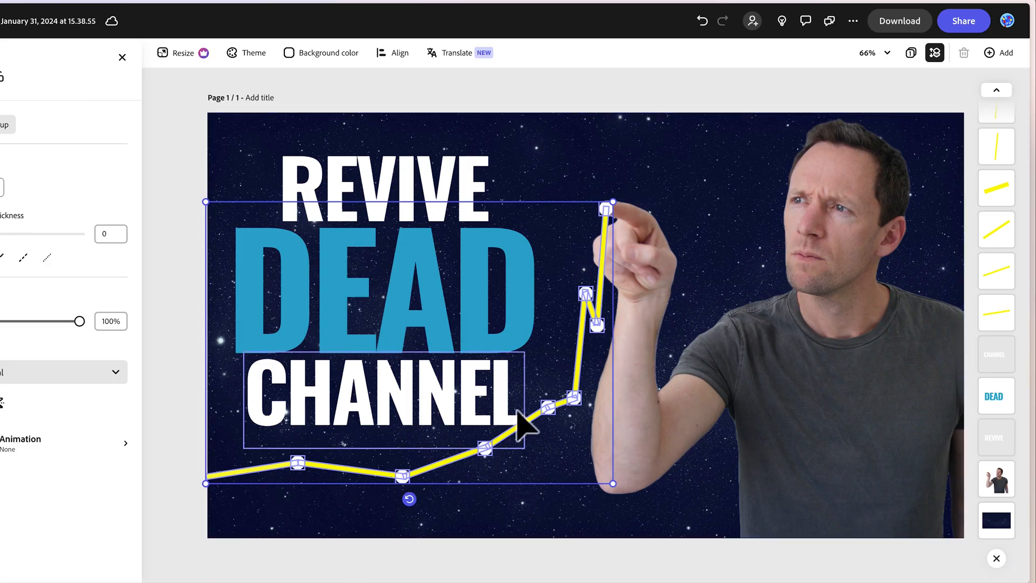
right_click(534, 415)
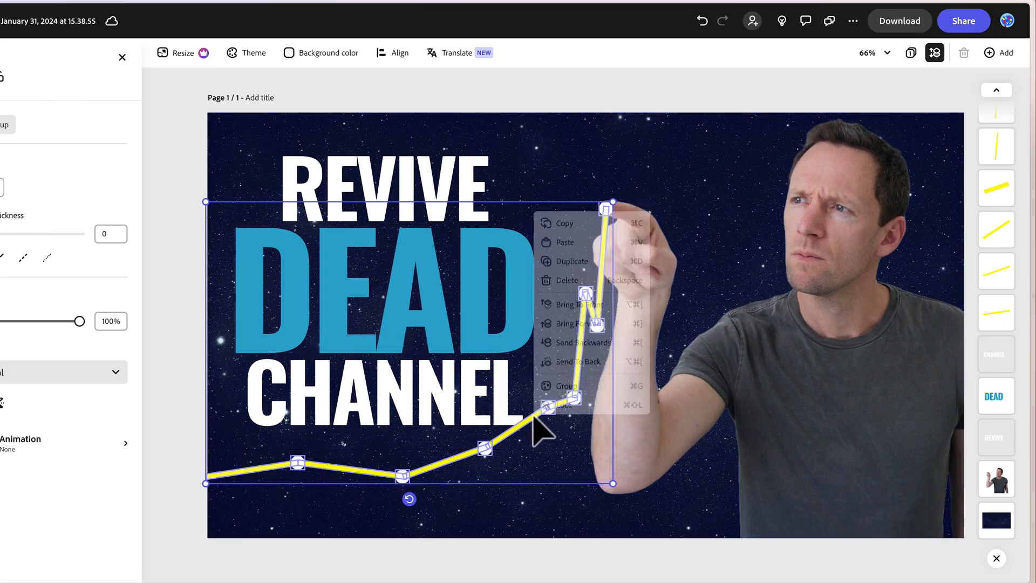
left_click(563, 386)
mouse_move(996, 108)
left_mouse_down()
mouse_move(1010, 123)
mouse_move(1011, 104)
left_mouse_up()
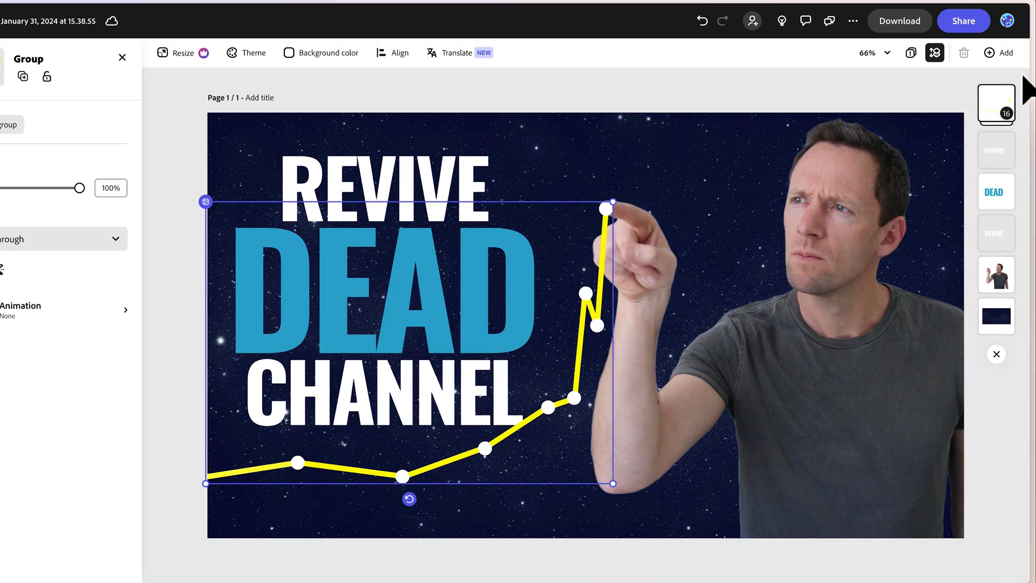
Shift the grouped graph and shrink it slightly so its end dot meets the man's fingertip.
mouse_move(479, 447)
left_mouse_down()
mouse_move(468, 490)
mouse_move(463, 458)
mouse_move(474, 451)
left_mouse_up()
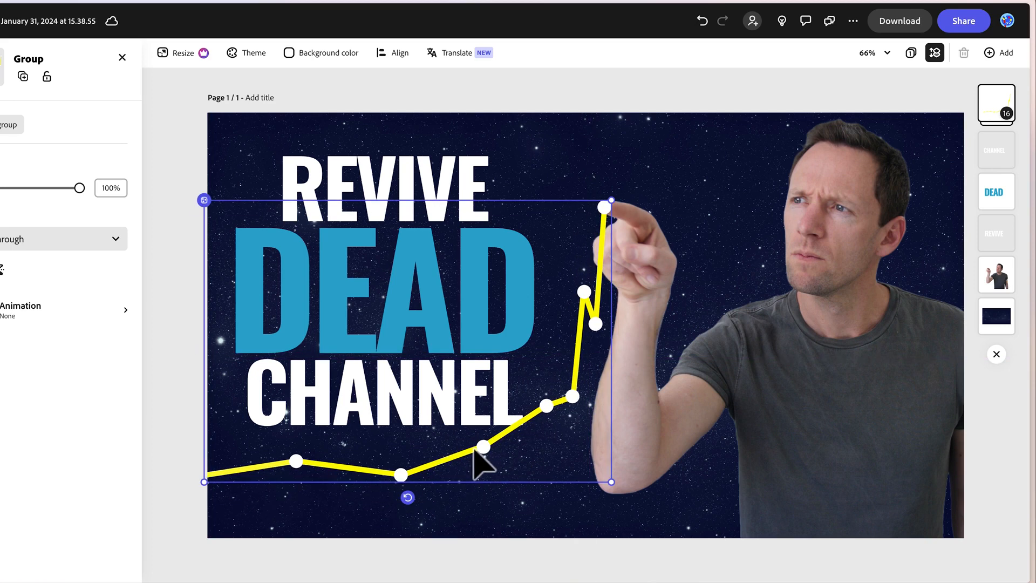
left_click_drag(612, 482, 599, 500)
key("Escape")
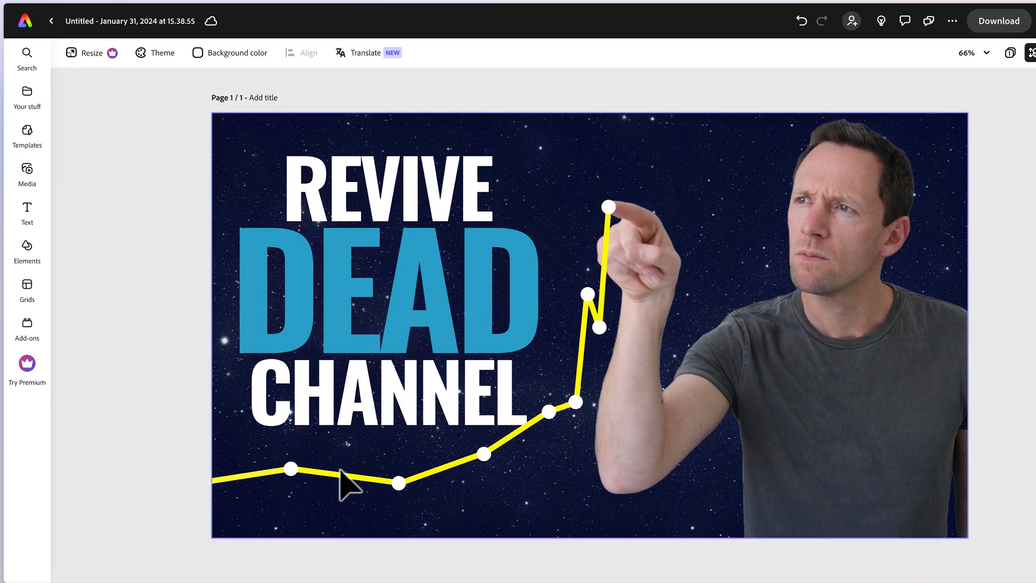
Search the stock photos for "light flare" and add the blue starburst flare on black to the page.
left_click(27, 169)
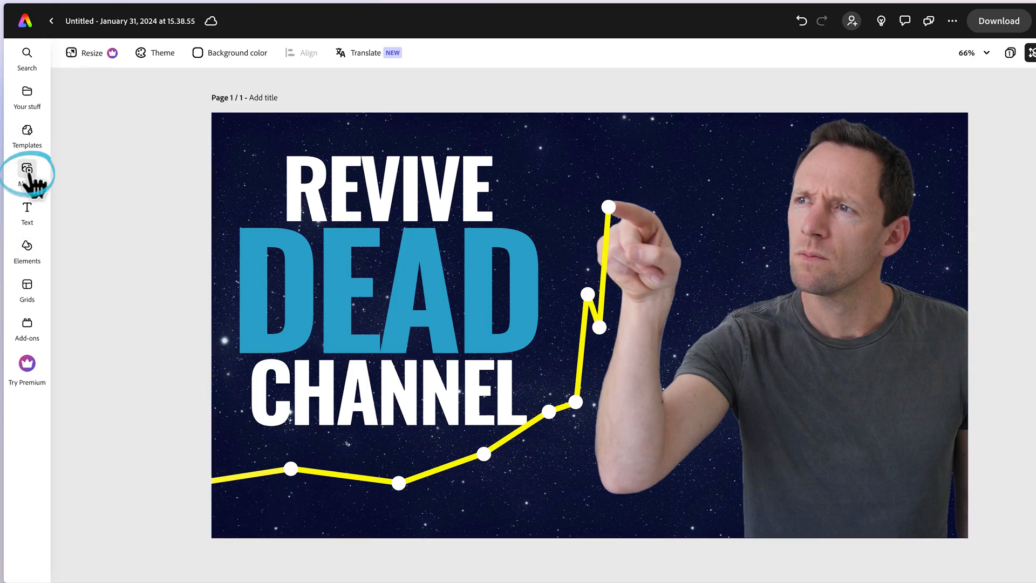
left_click(81, 76)
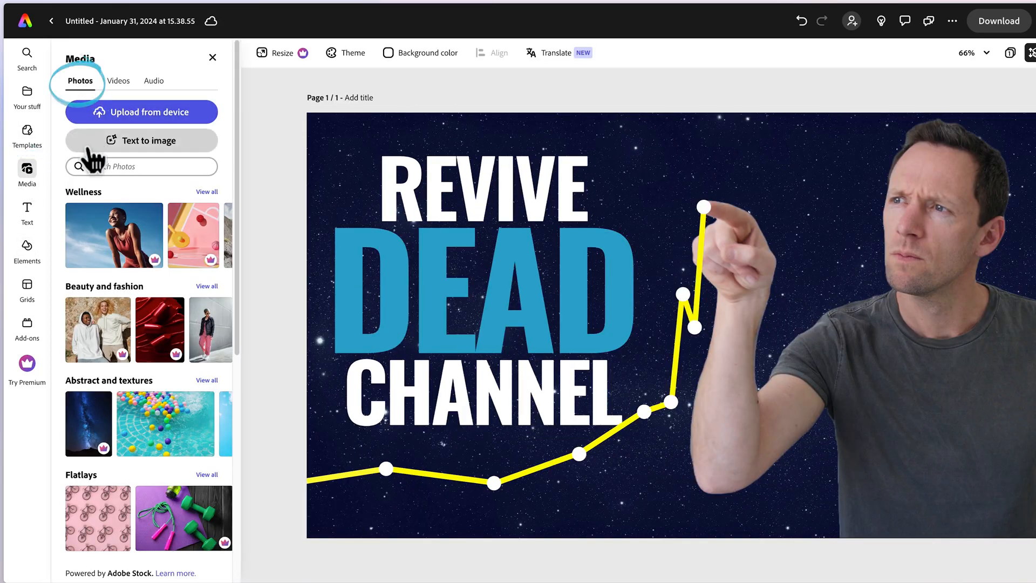
left_click(110, 166)
type("lifht flare")
key("Return")
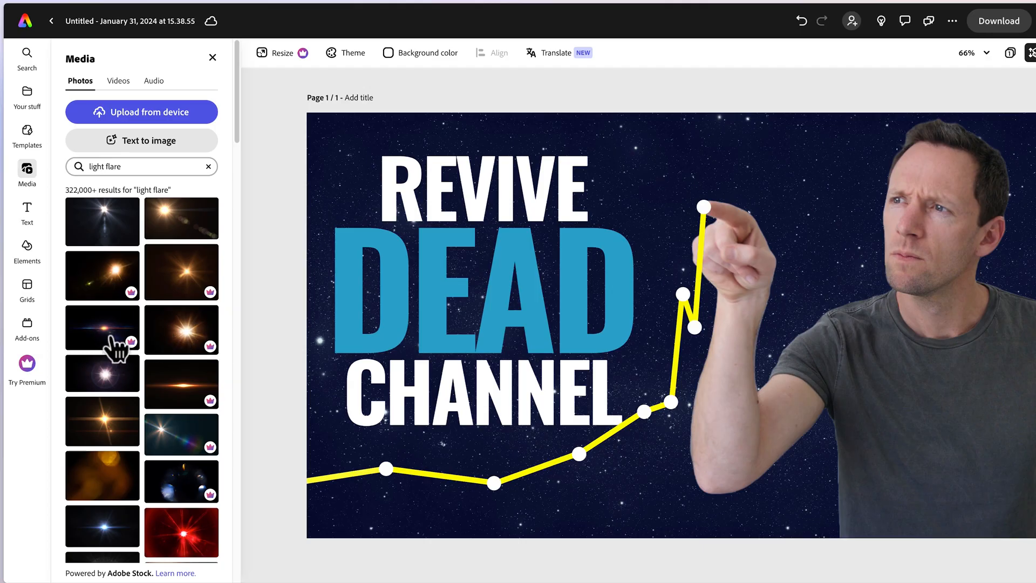
scroll(150, 475, "down", 5)
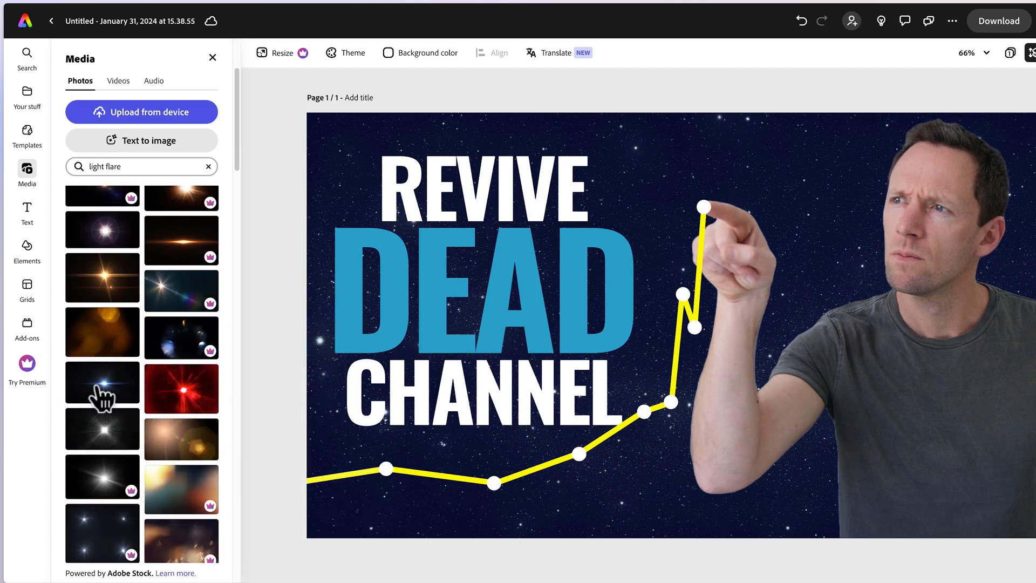
left_click(100, 397)
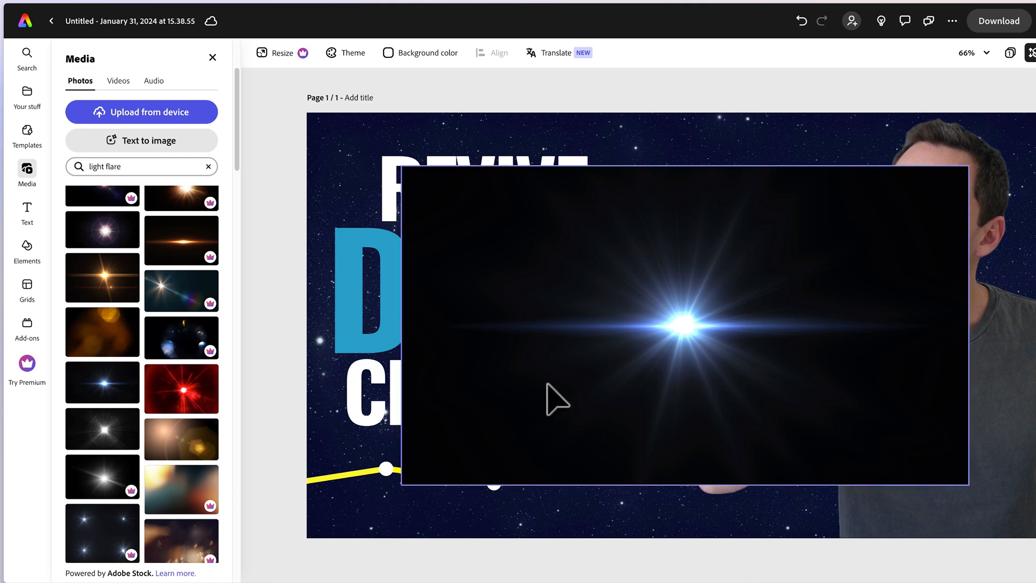
Set the light flare image's blend mode to Screen.
left_click(455, 199)
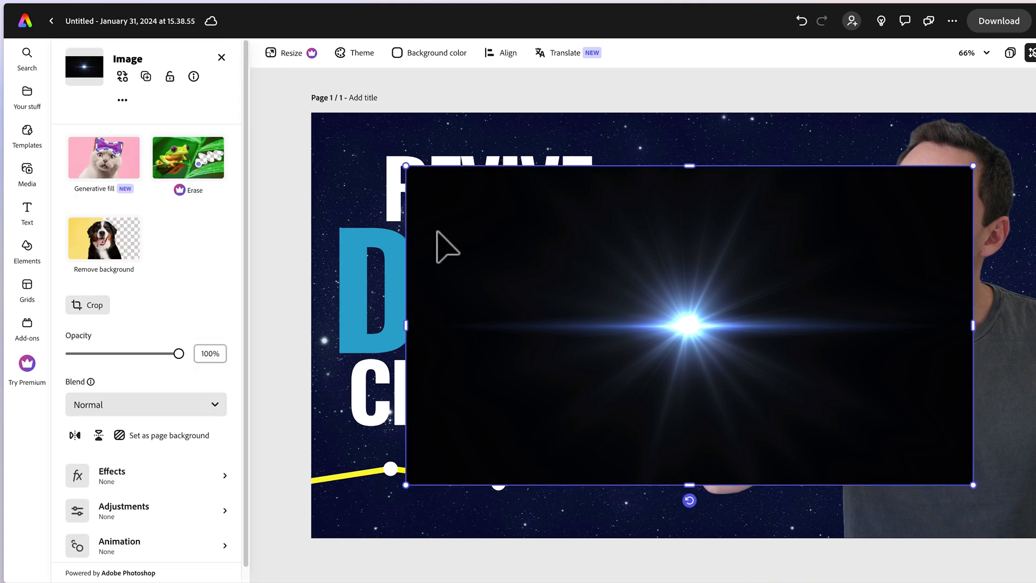
left_click(205, 408)
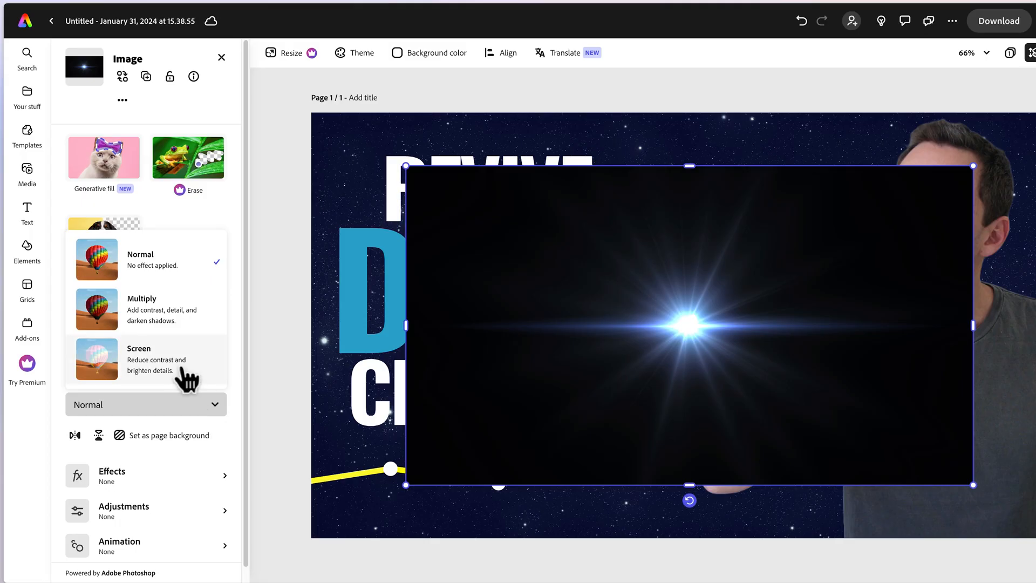
left_click(186, 378)
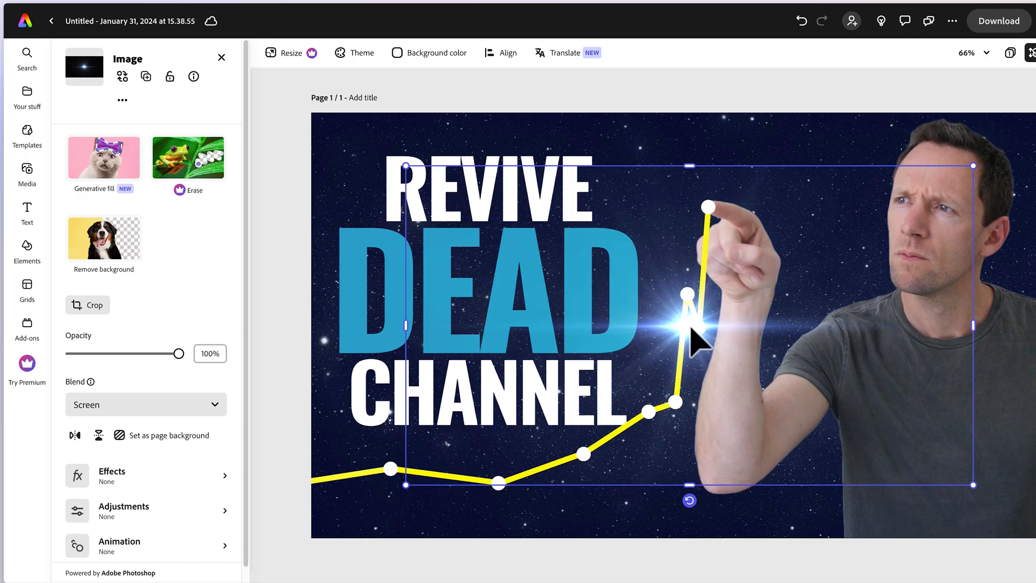
Move the light flare onto the man's fingertip at the graph's end and scale it down around that point.
left_click_drag(685, 324, 712, 205)
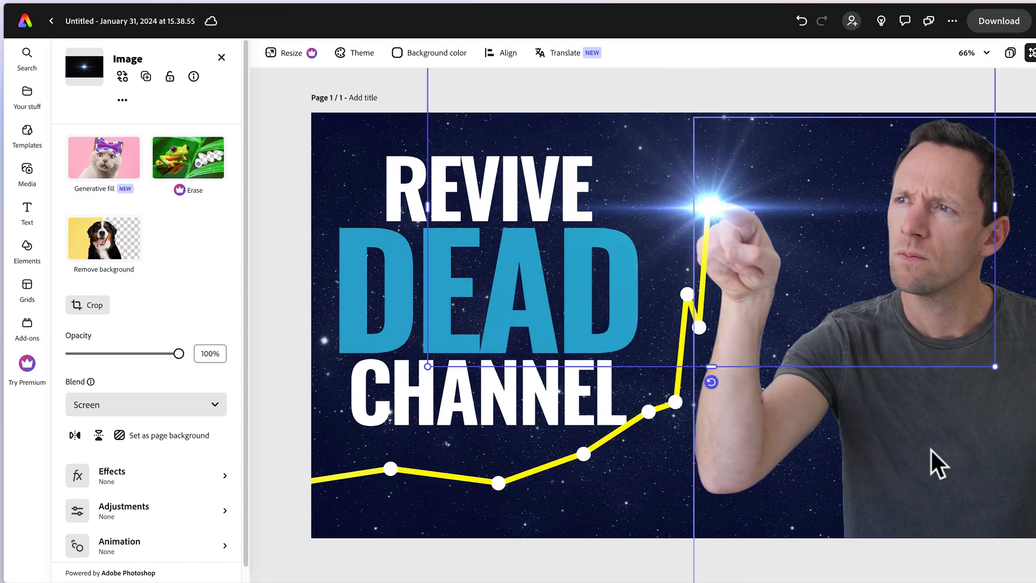
left_click_drag(995, 367, 798, 284)
left_click_drag(621, 168, 708, 201)
key("Escape")
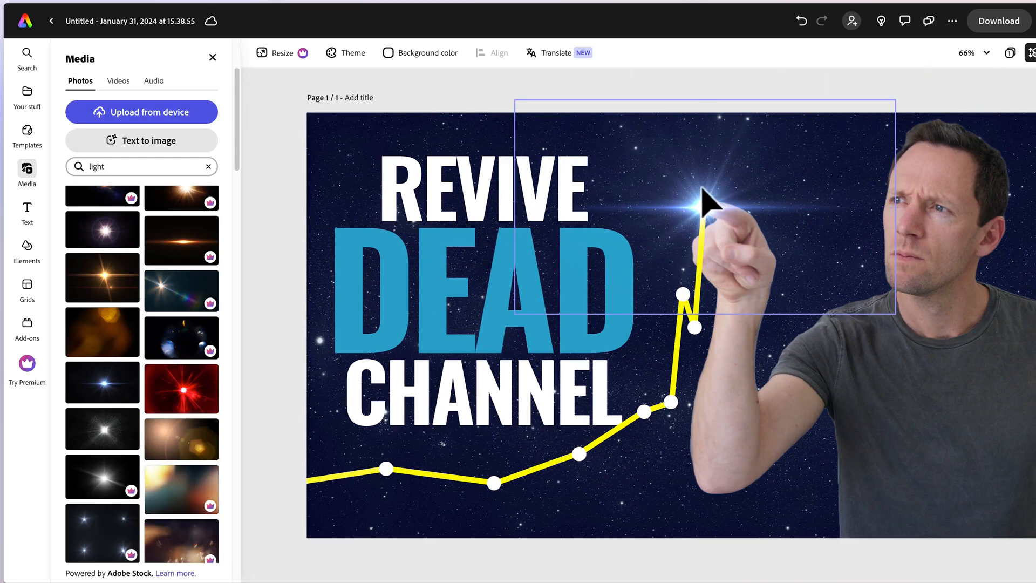
Raise the light flare image's contrast to 76.
left_click(703, 189)
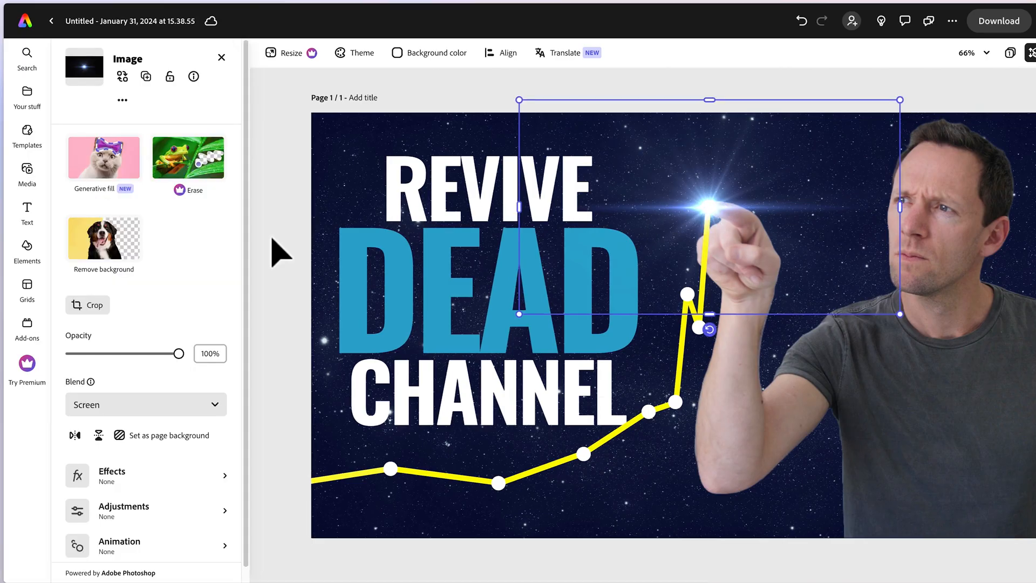
left_click(144, 515)
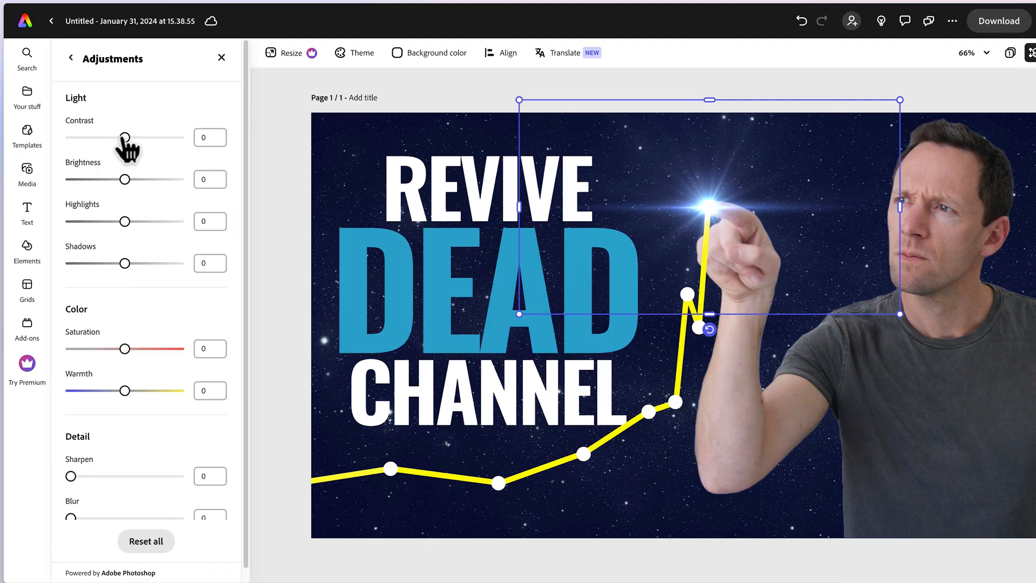
left_click_drag(126, 137, 166, 137)
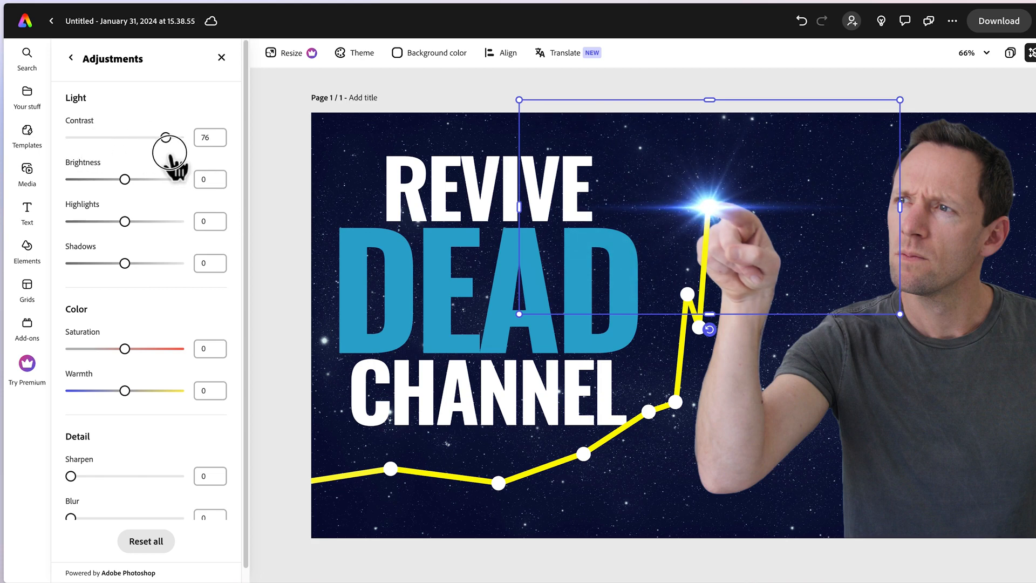
left_click(462, 100)
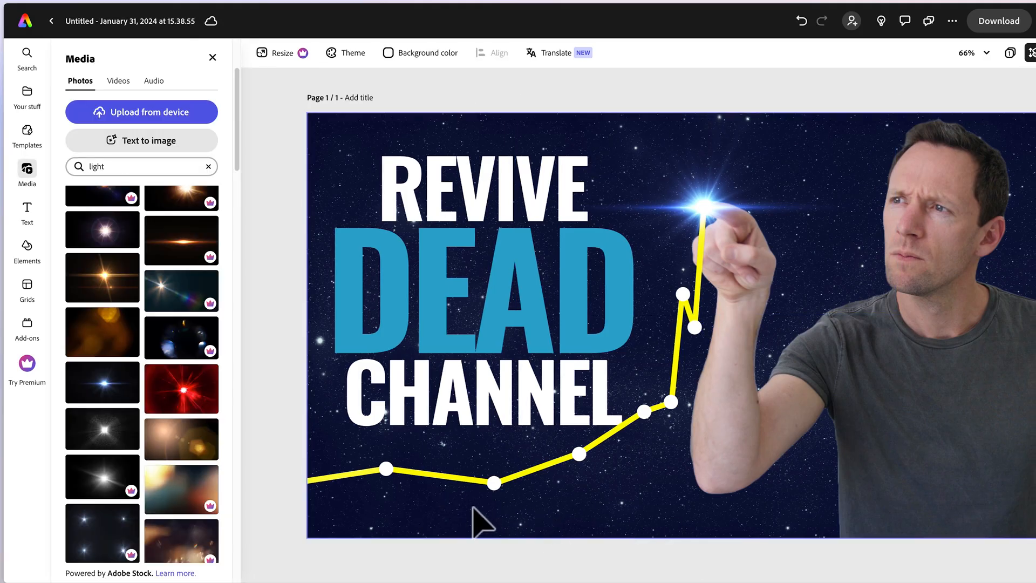
Add a solid circle, fill it with the blue sampled from the word DEAD, and shrink it to a tiny dot below the graph.
left_click(28, 254)
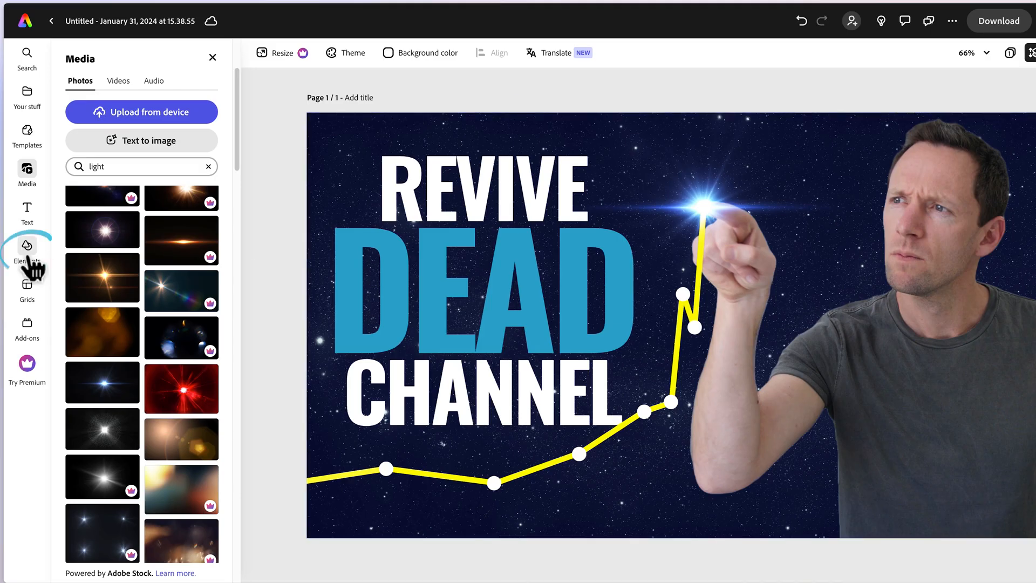
left_click(197, 80)
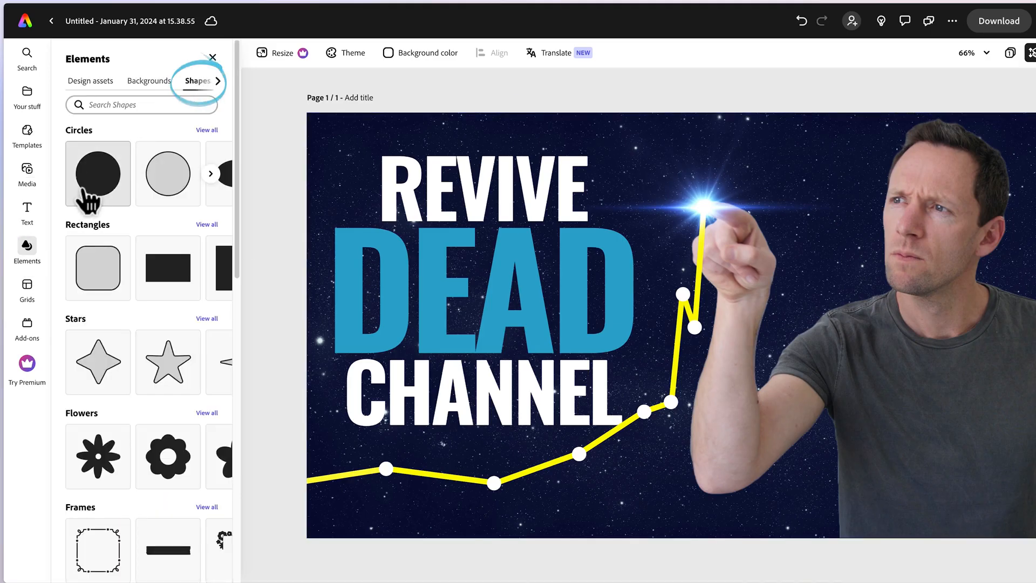
left_click(96, 192)
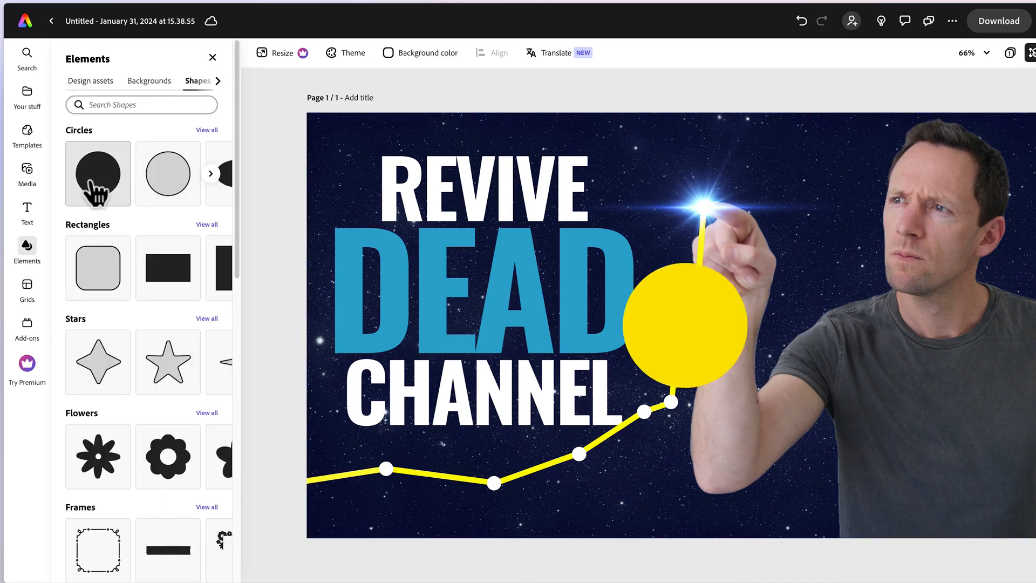
left_click(686, 321)
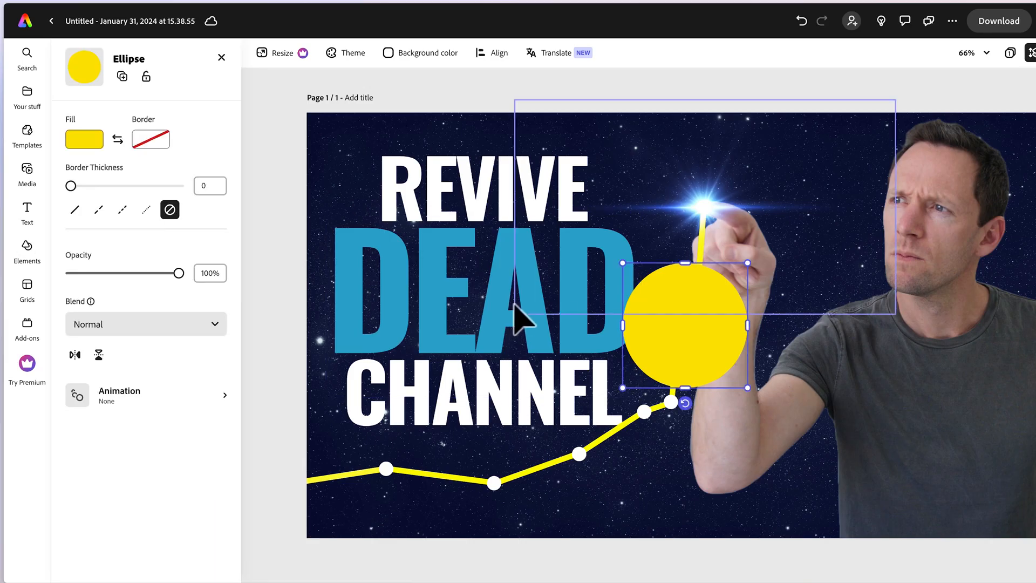
left_click(92, 138)
left_click(223, 26)
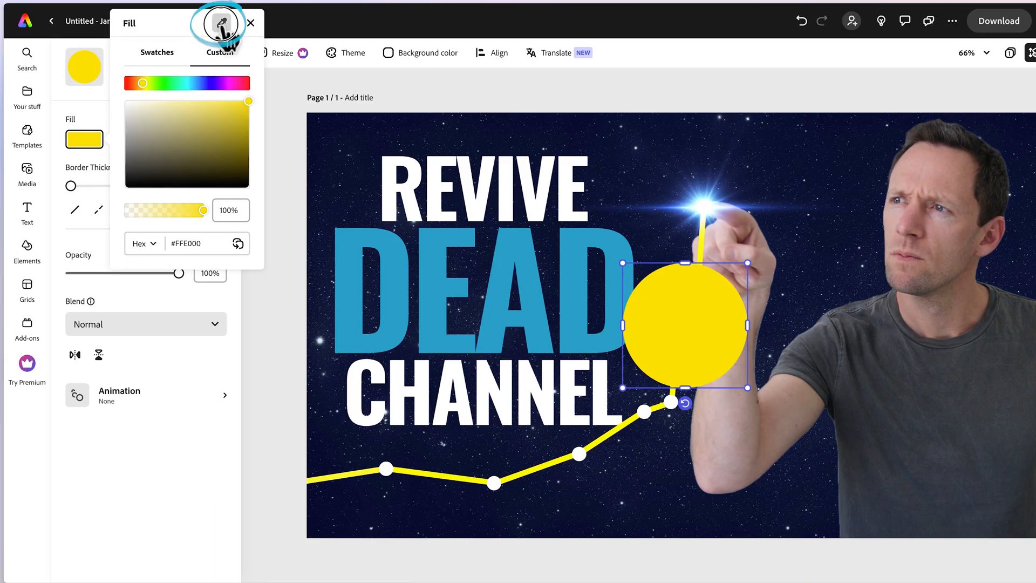
left_click(396, 279)
left_click_drag(748, 263, 438, 500)
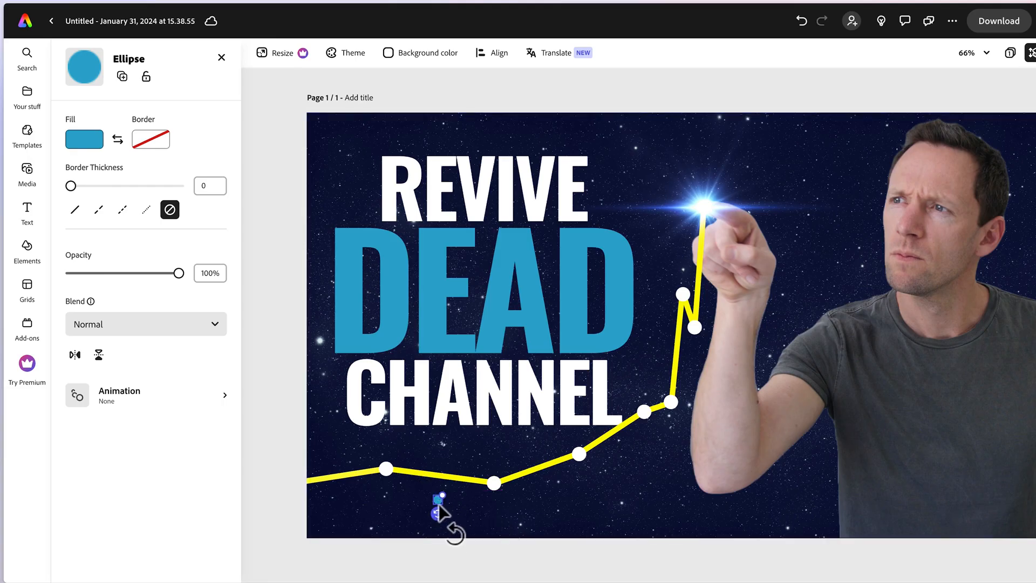
Duplicate the small blue dot repeatedly to build a grid of two rows of eight dots below the graph.
key("super+d")
key("super+d")
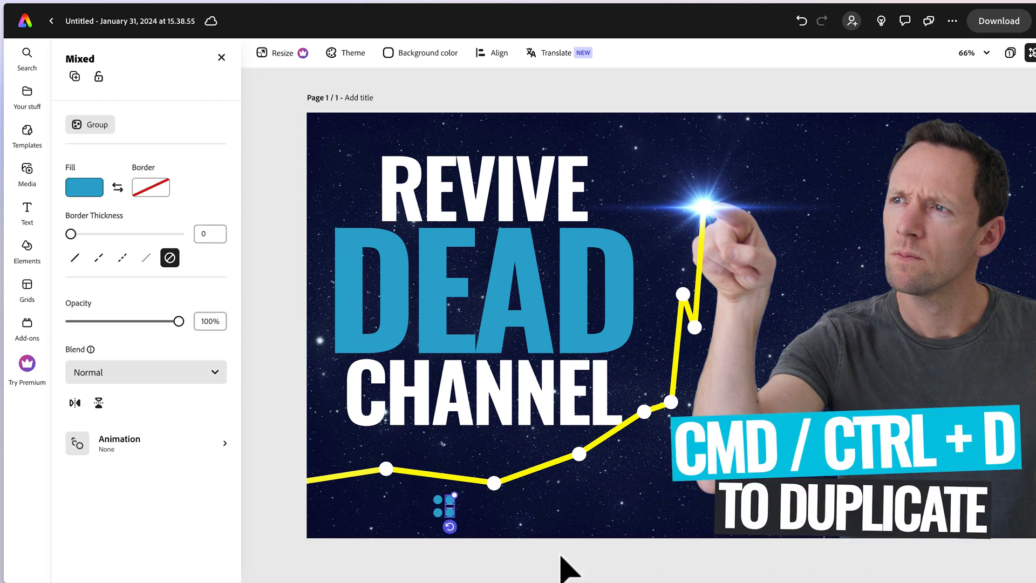
key("super+d")
key("super+d")
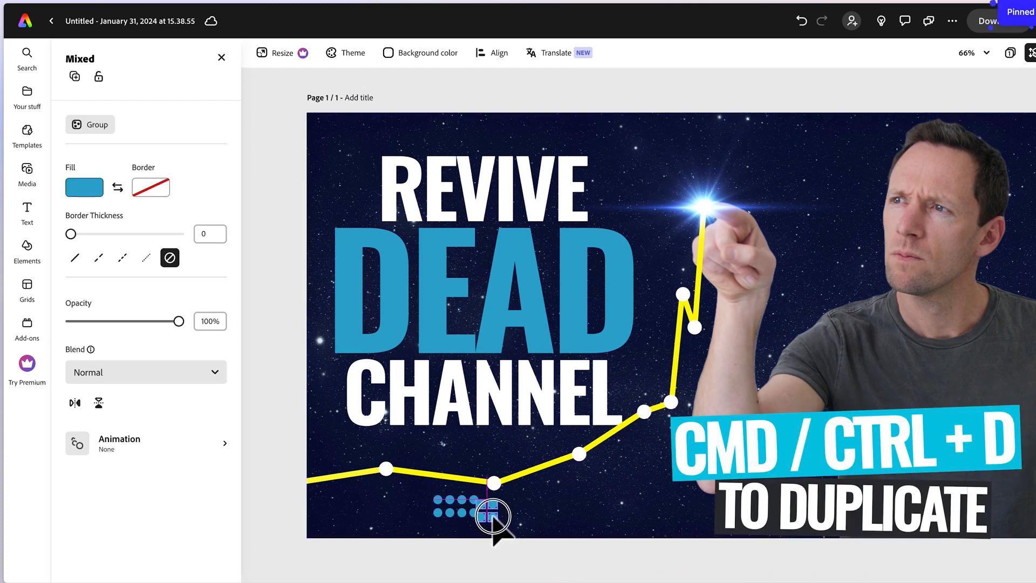
key("super+d")
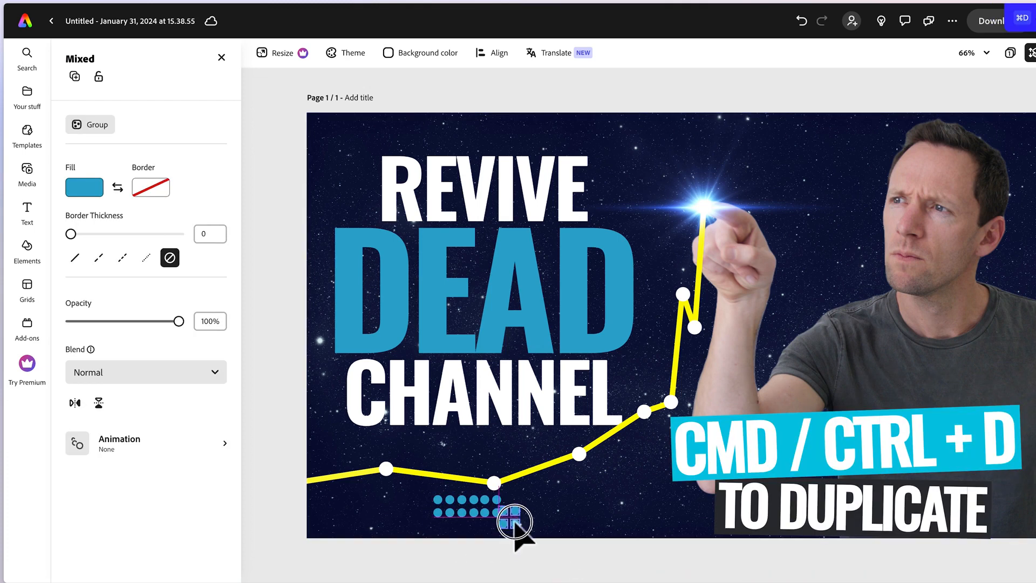
Select all the blue dots, group them, and shift the group slightly beneath the graph.
left_click(548, 566)
left_click_drag(545, 556, 426, 493)
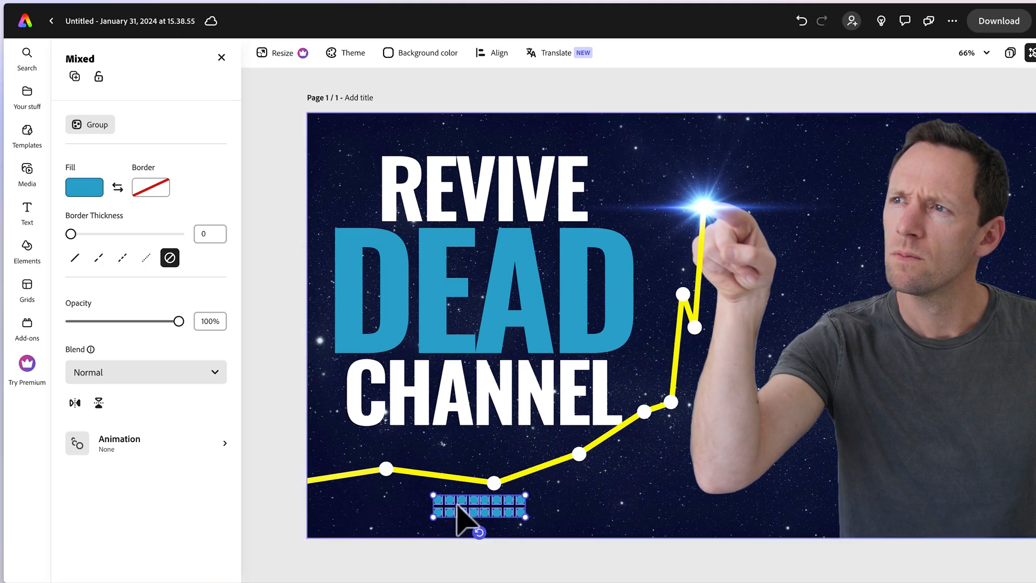
right_click(511, 513)
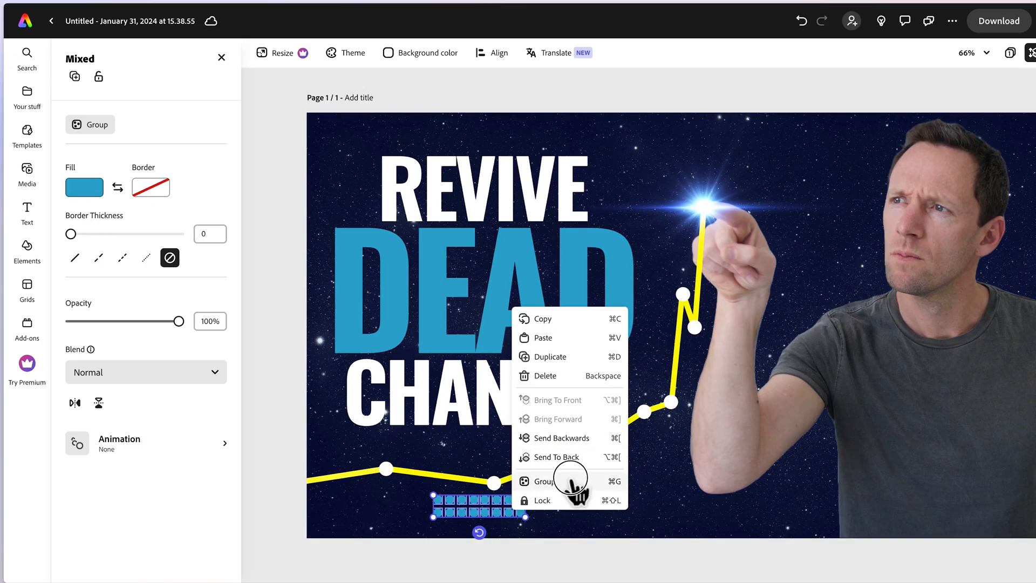
left_click(571, 480)
mouse_move(498, 513)
left_mouse_down()
mouse_move(513, 509)
mouse_move(505, 513)
left_mouse_up()
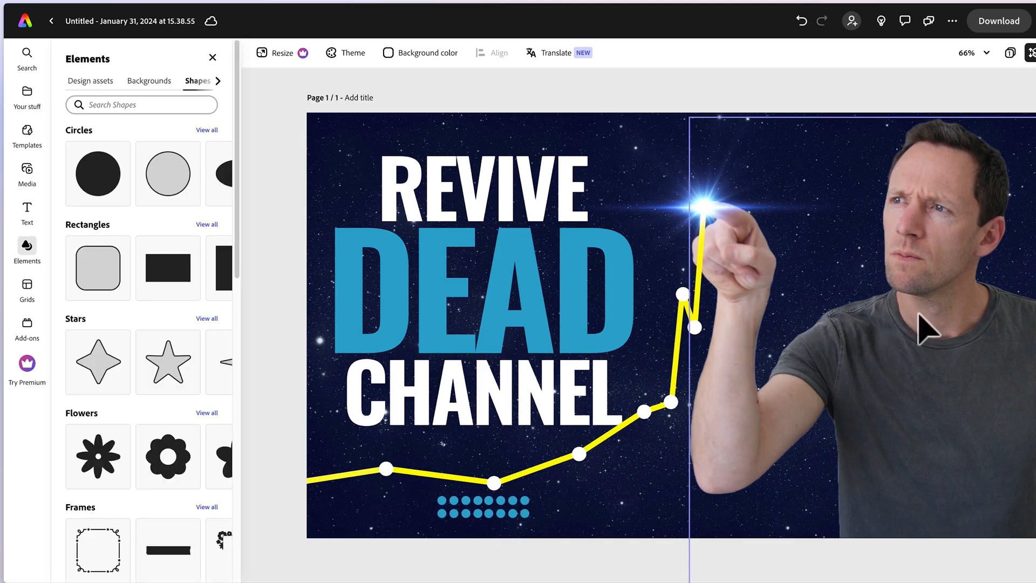
Adjust the man's photo to warmth 8, contrast 54 and saturation 36.
left_click(942, 250)
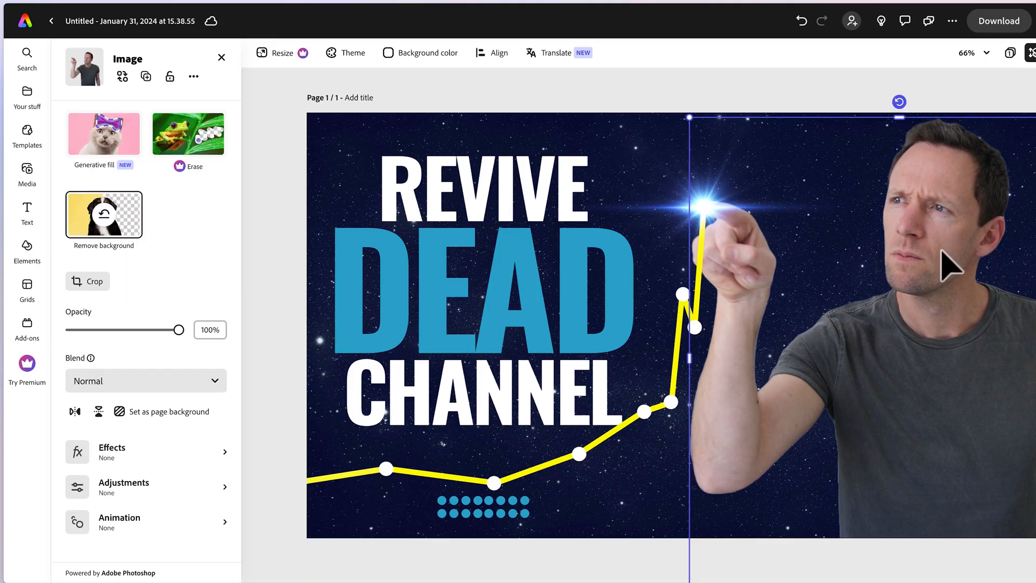
left_click(128, 486)
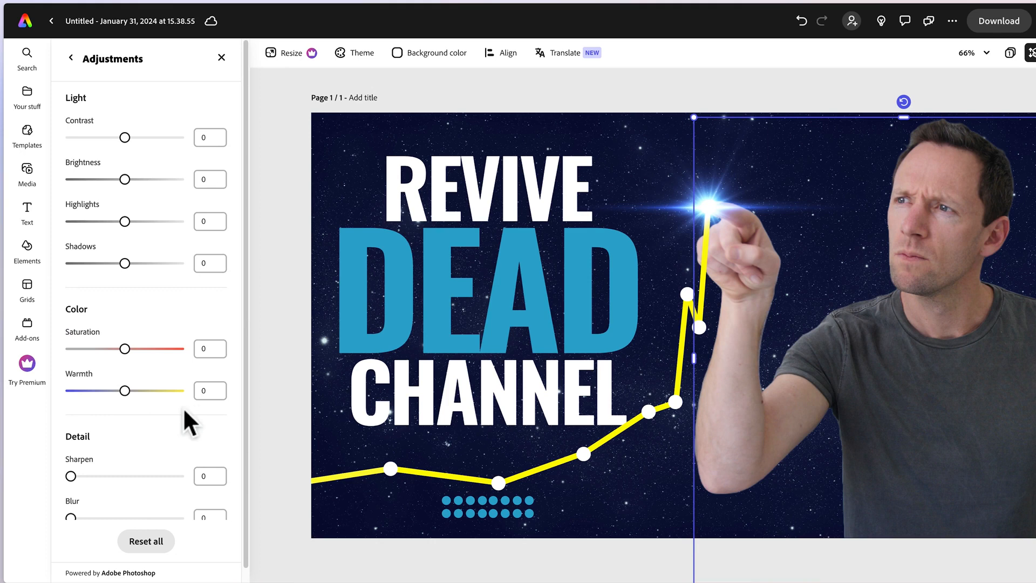
mouse_move(125, 391)
left_mouse_down()
mouse_move(106, 390)
mouse_move(129, 391)
left_mouse_up()
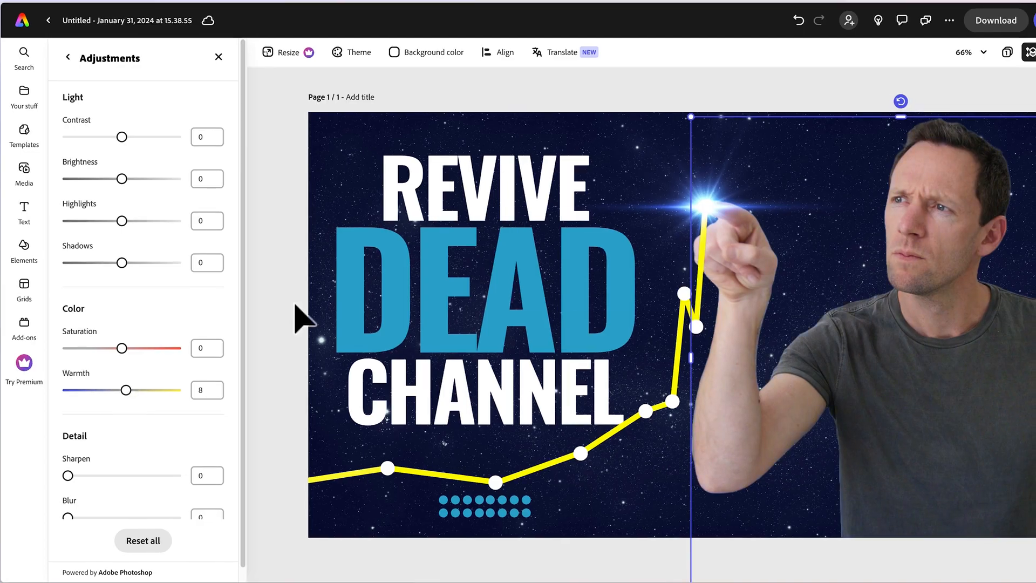
left_click_drag(123, 136, 152, 137)
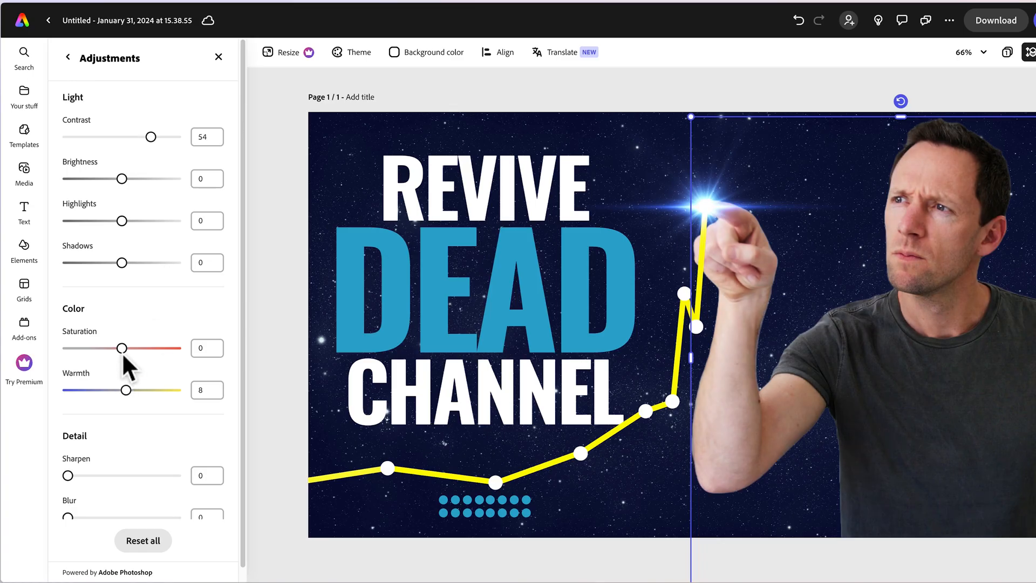
mouse_move(123, 348)
left_mouse_down()
mouse_move(220, 349)
mouse_move(123, 347)
mouse_move(142, 349)
left_mouse_up()
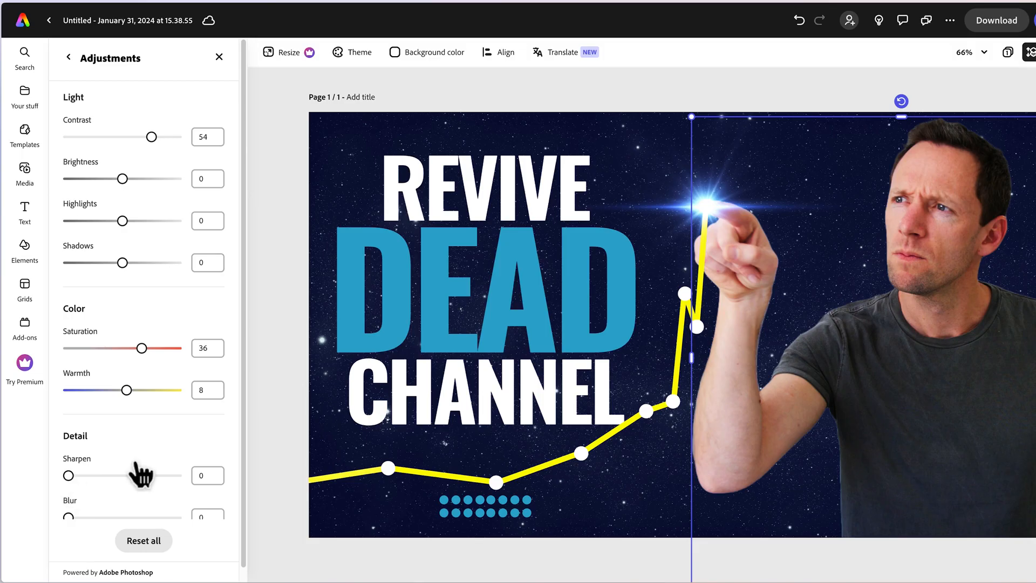
mouse_move(77, 475)
left_mouse_down()
mouse_move(201, 485)
mouse_move(72, 495)
left_mouse_up()
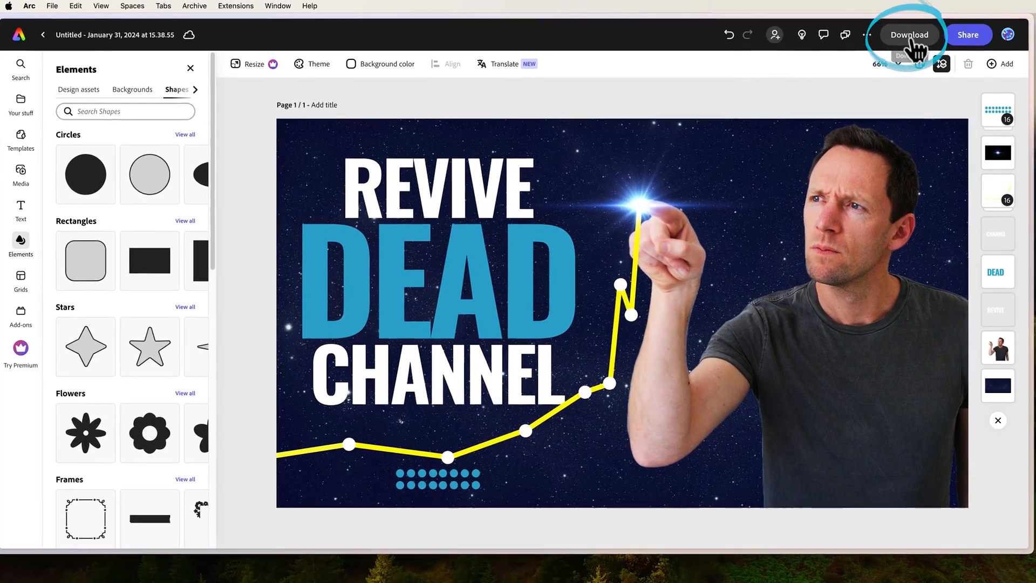
Download the finished thumbnail design as a JPG file.
left_click(911, 38)
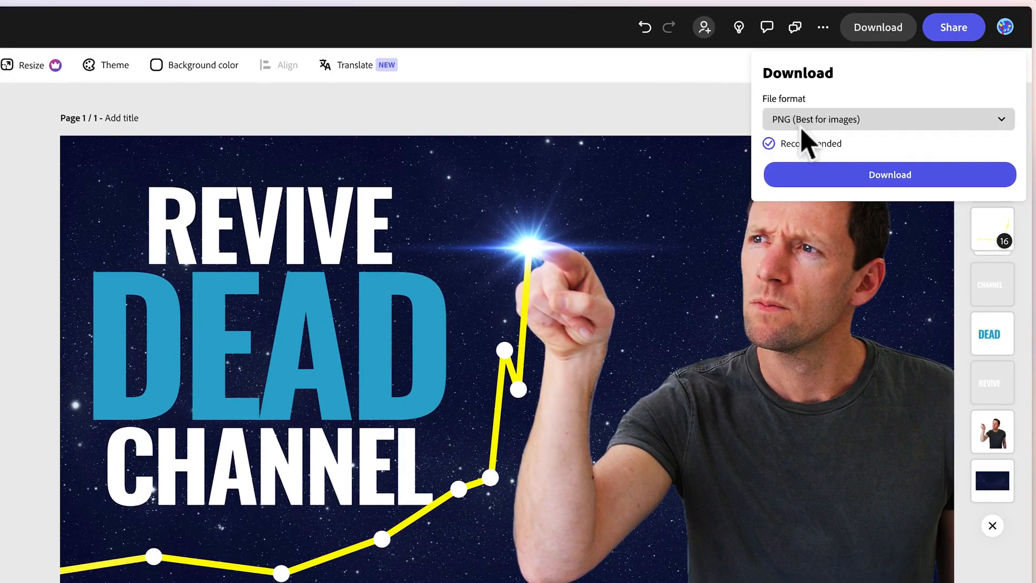
left_click(802, 128)
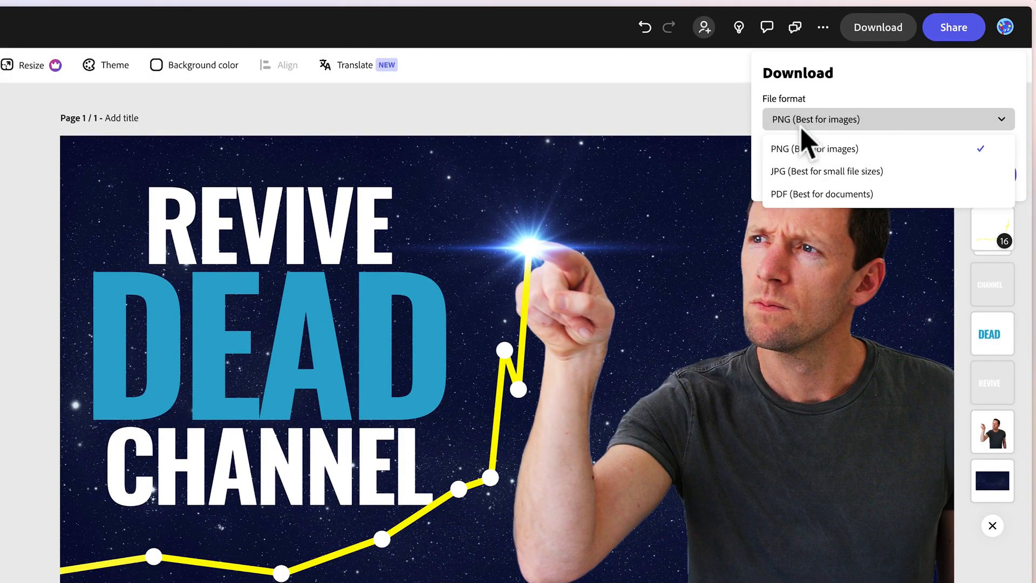
left_click(812, 173)
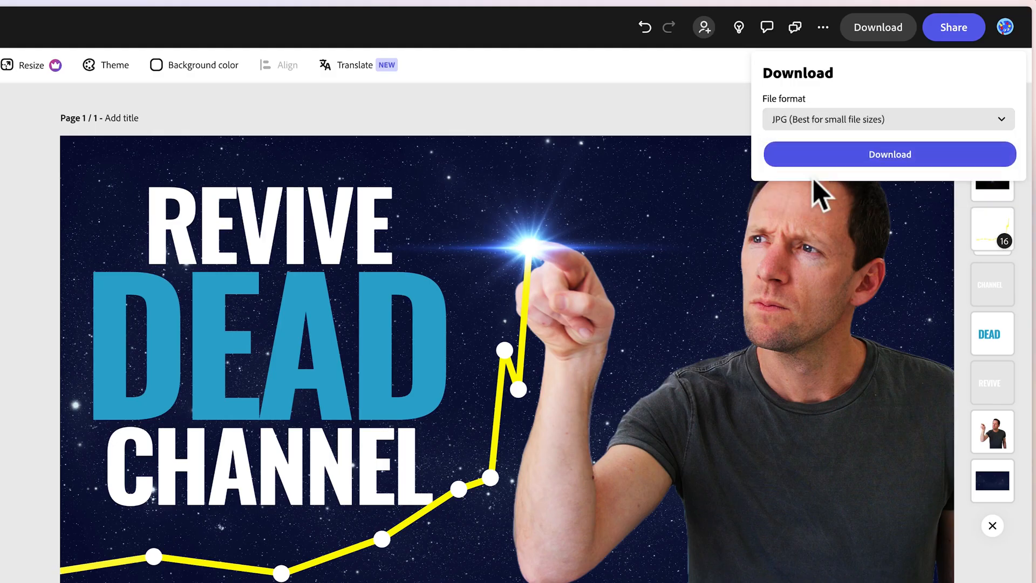
left_click(907, 157)
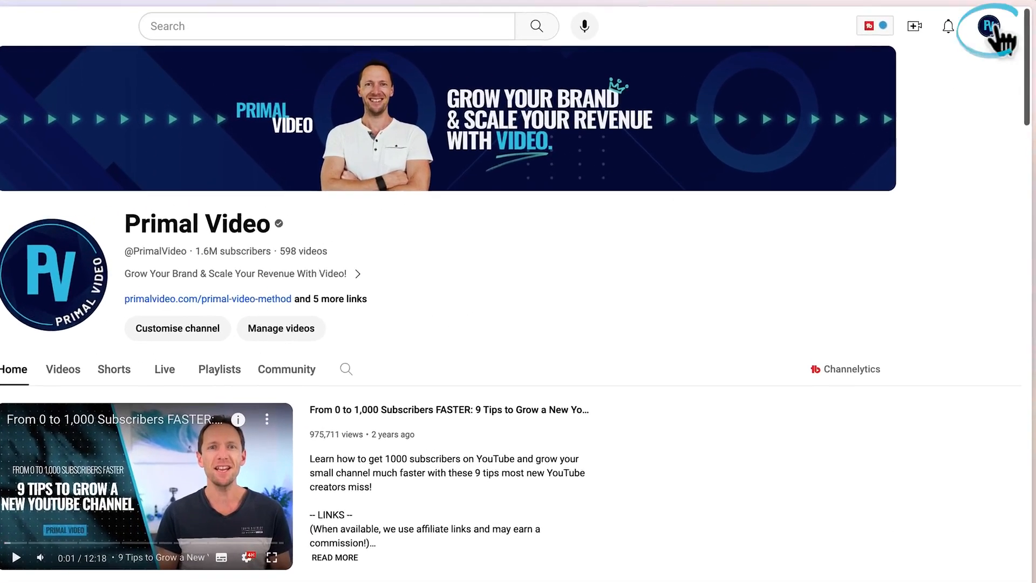
Switch to YouTube Studio and open the details of the Opal C1 Webcam Review video from the channel content.
left_click(999, 33)
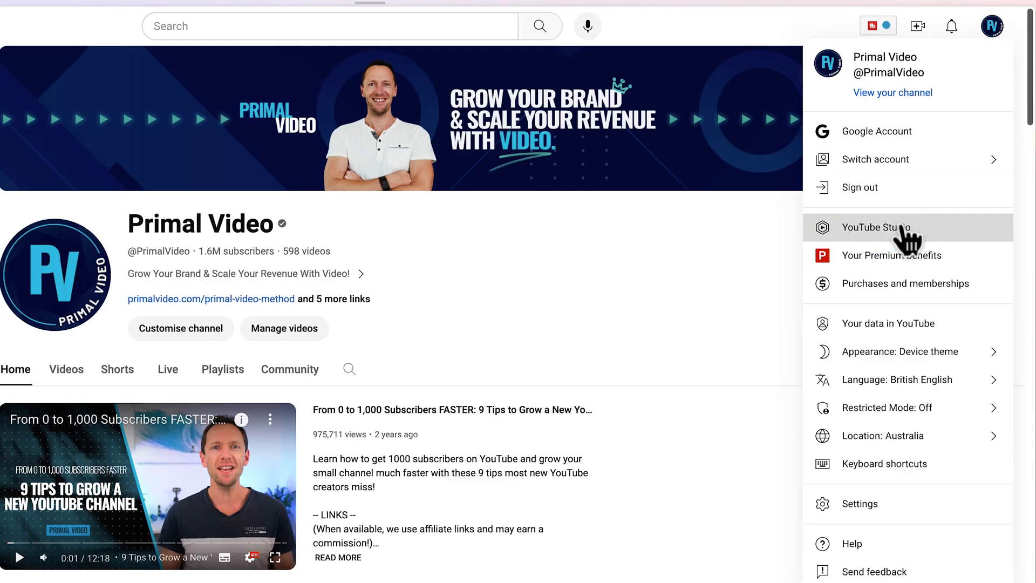
left_click(874, 228)
left_click(81, 270)
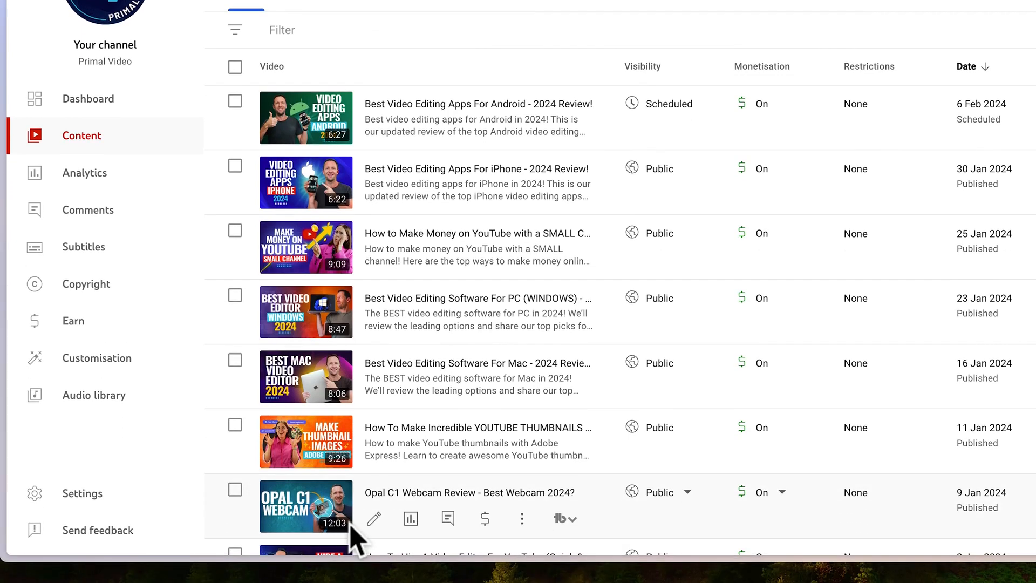
left_click(349, 542)
Start changing the Opal C1 video's thumbnail to an uploaded image.
scroll(831, 453, "down", 5)
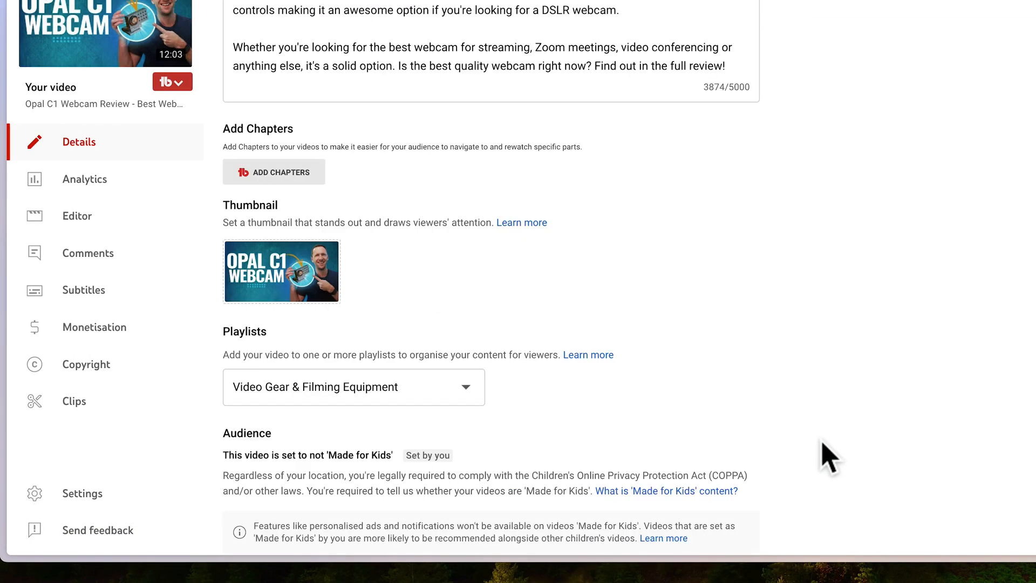
left_click(328, 240)
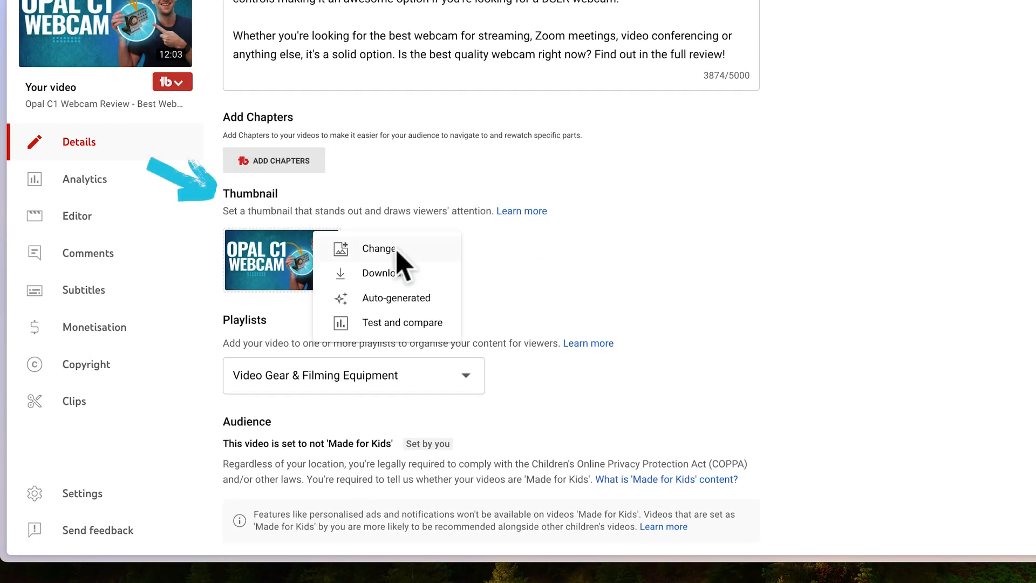
left_click(396, 251)
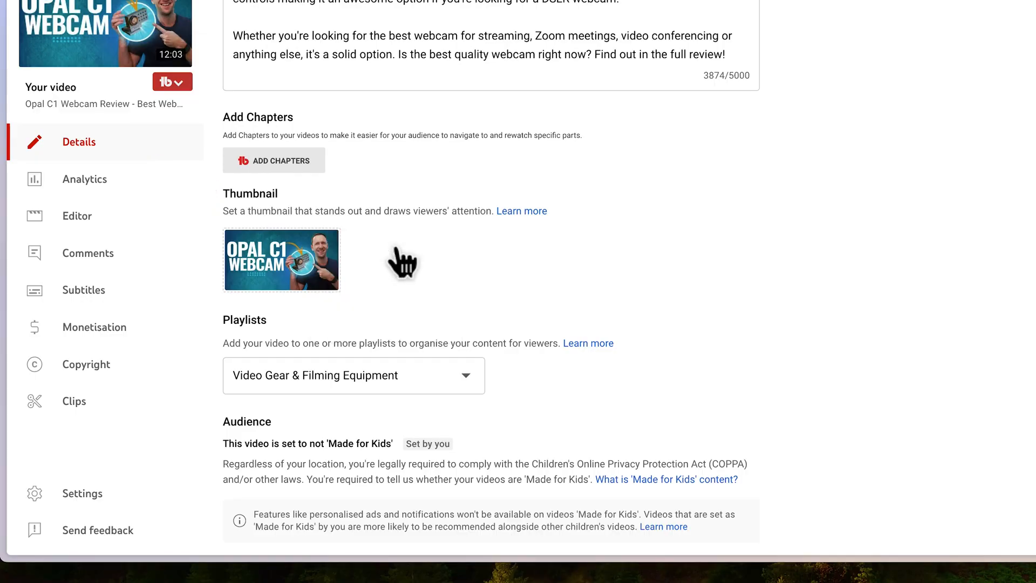